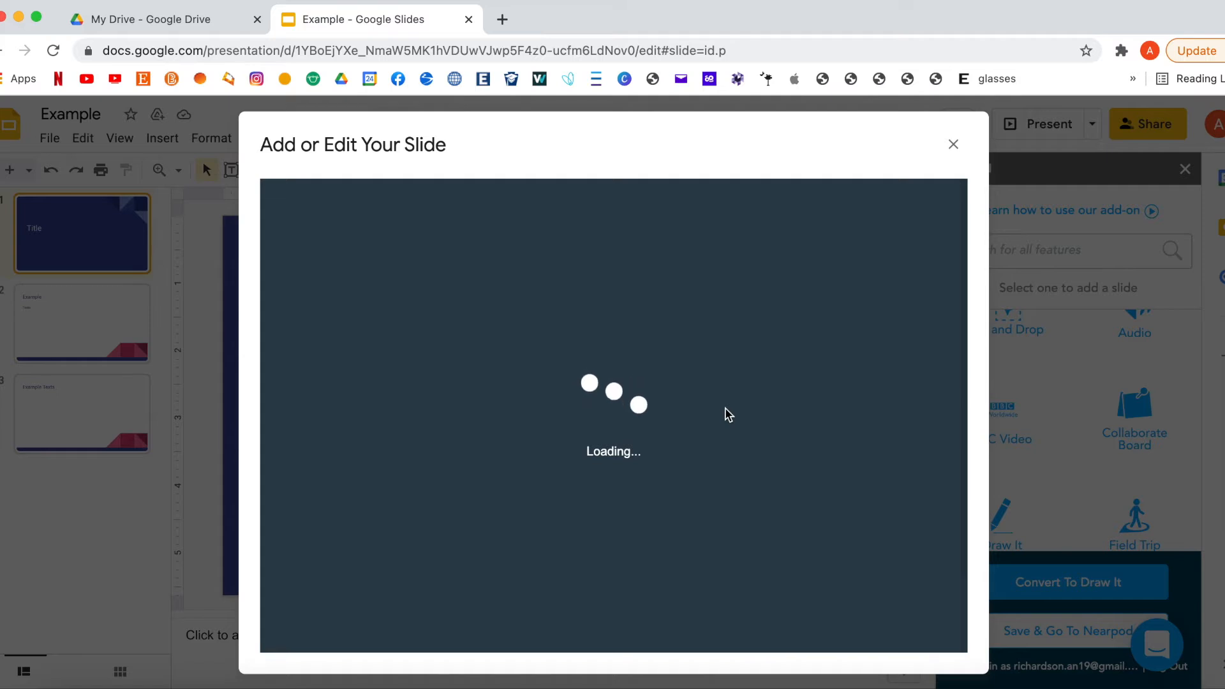
Enter "What do you think mitosis means?" as the question of the Collaborate Board
type("What d")
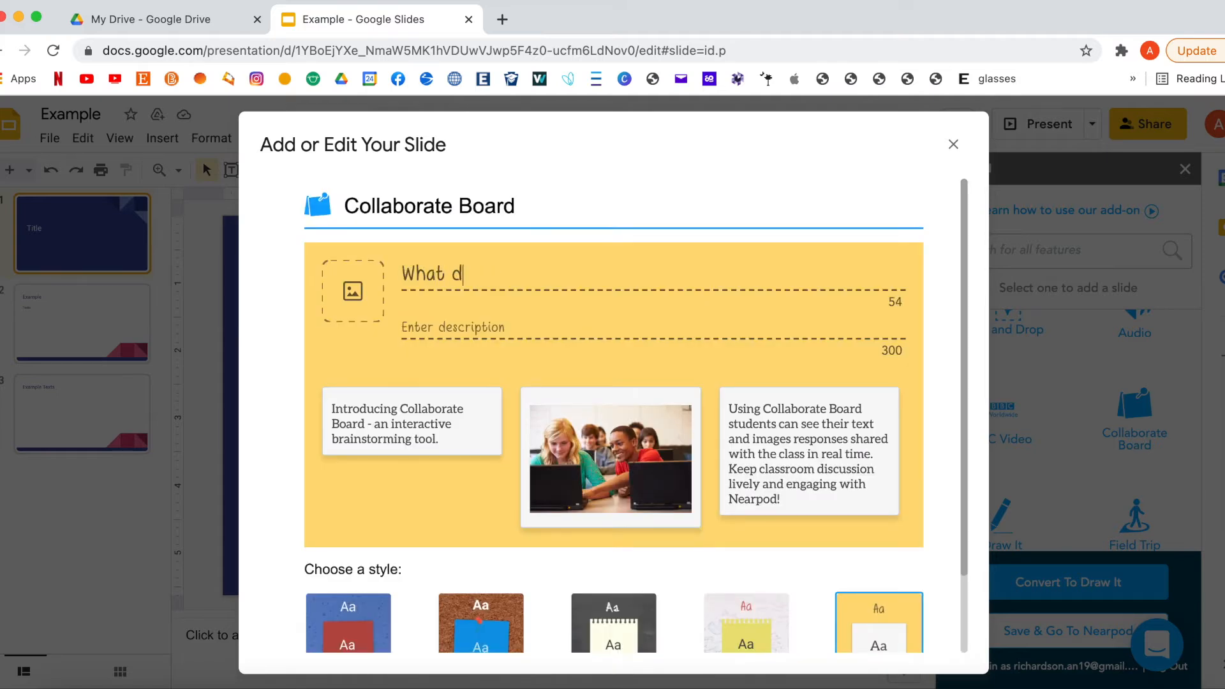
type("i")
key("BackSpace")
type("o yyou ti")
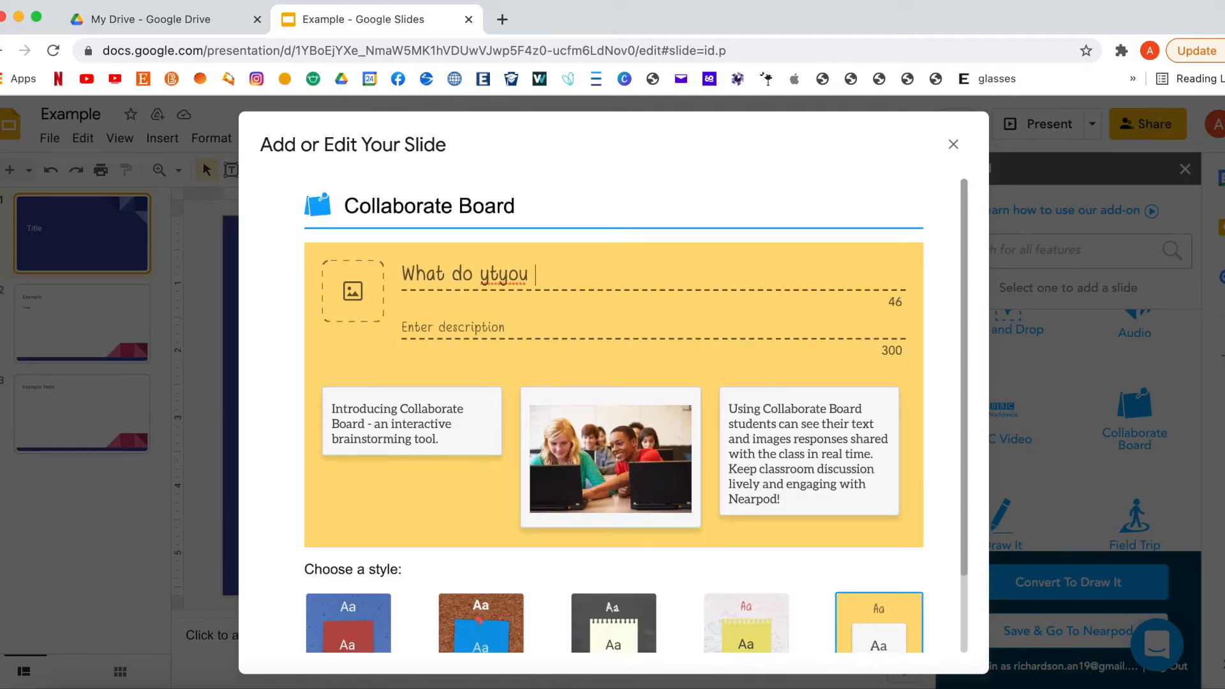
key("BackSpace")
key("BackSpace")
key("BackSpace")
key("BackSpace")
key("BackSpace")
key("BackSpace")
type("t do you think mitosis means?")
Try the blue style on the Collaborate Board, settle on the dark chalkboard style and save the slide
scroll(768, 474, "down", 3)
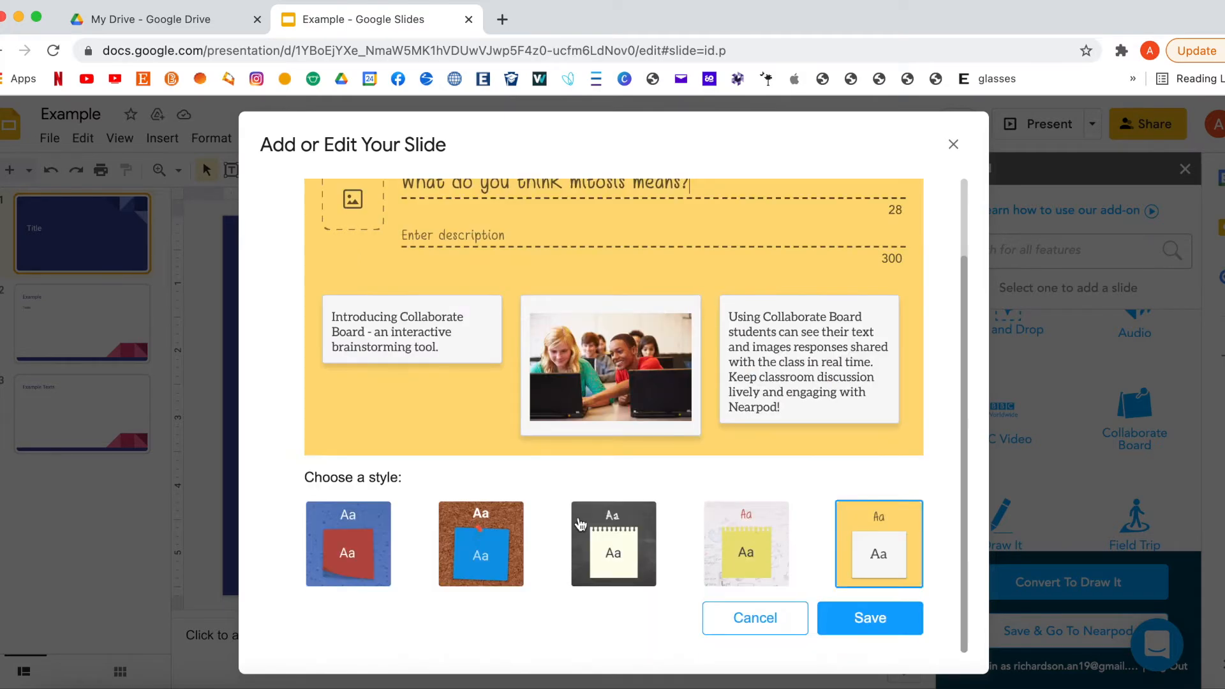
left_click(376, 534)
scroll(574, 498, "up", 2)
scroll(513, 530, "down", 1)
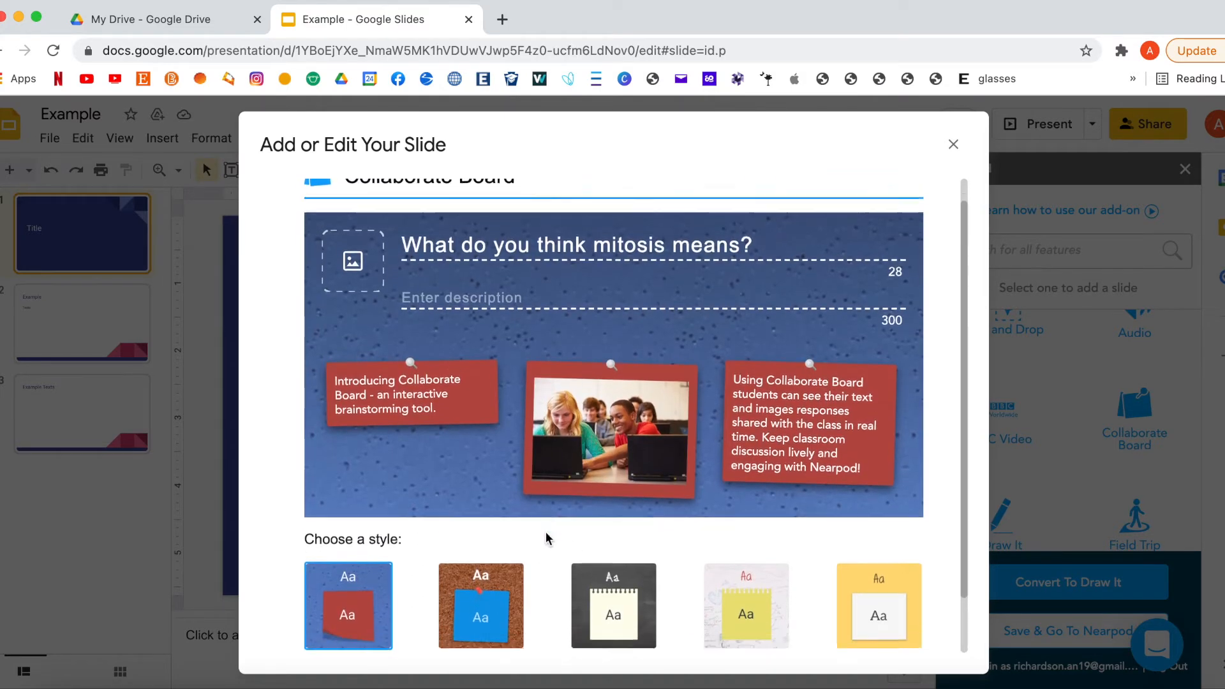
left_click(643, 581)
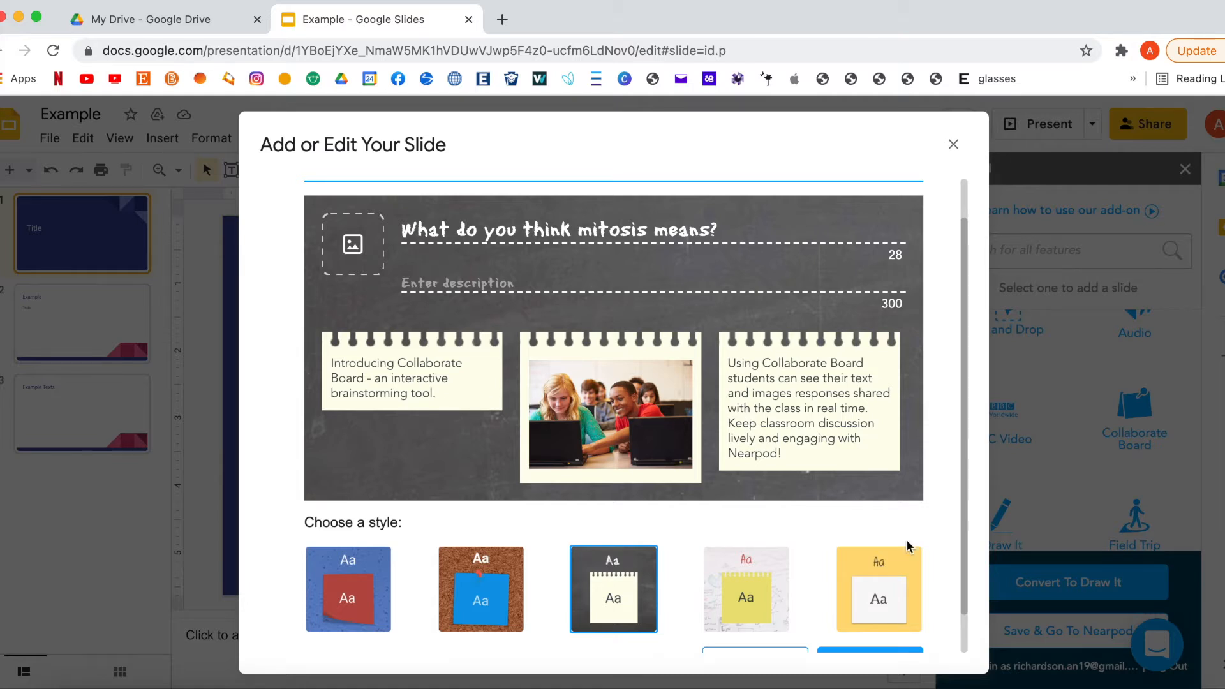
scroll(909, 545, "down", 1)
left_click(889, 626)
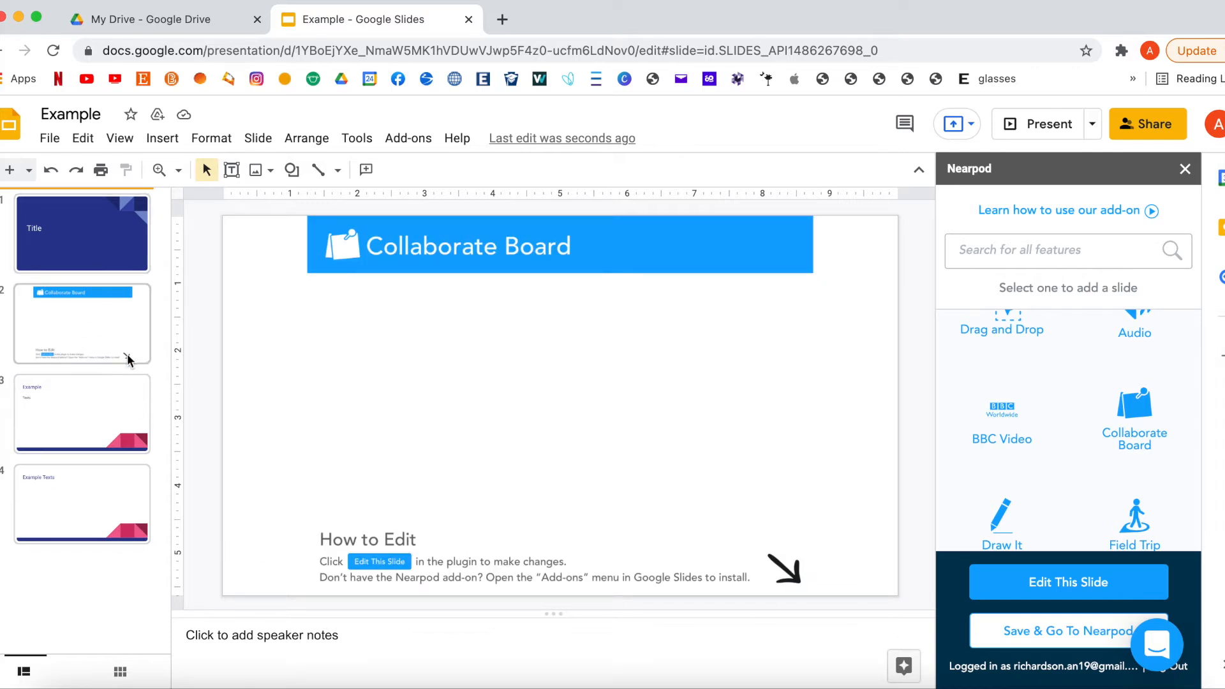
Start a VR Field Trip slide and choose Santorini, Greece as the destination
left_click(126, 421)
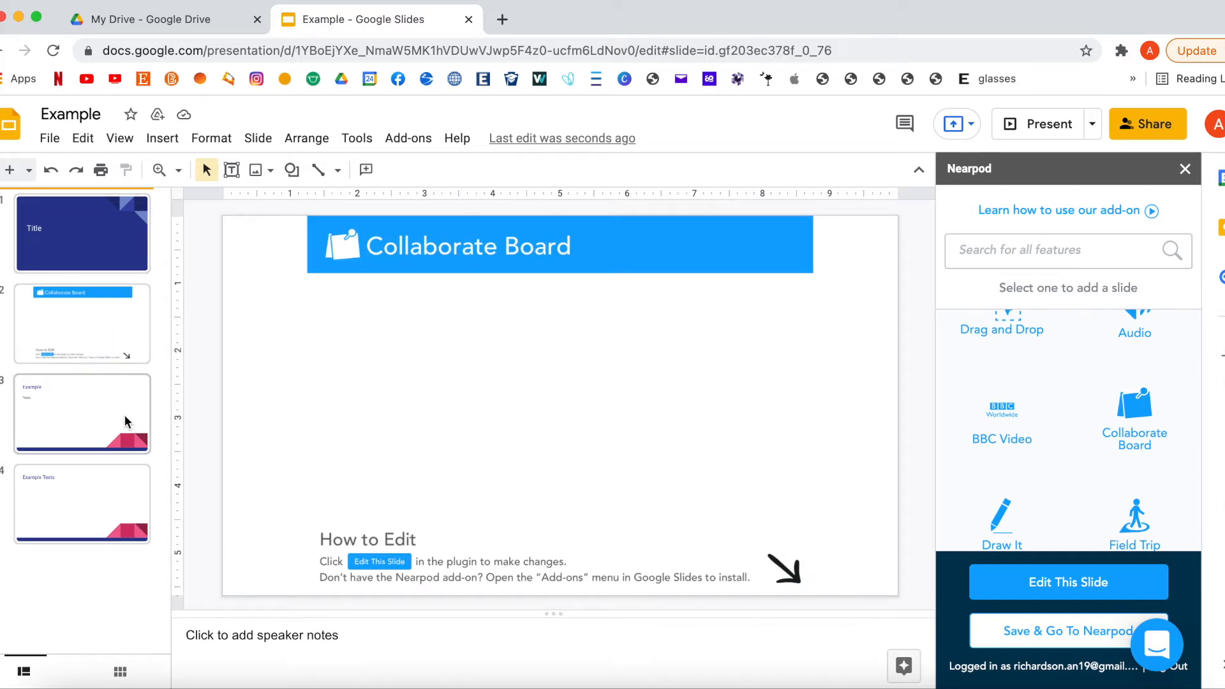
scroll(1123, 413, "down", 2)
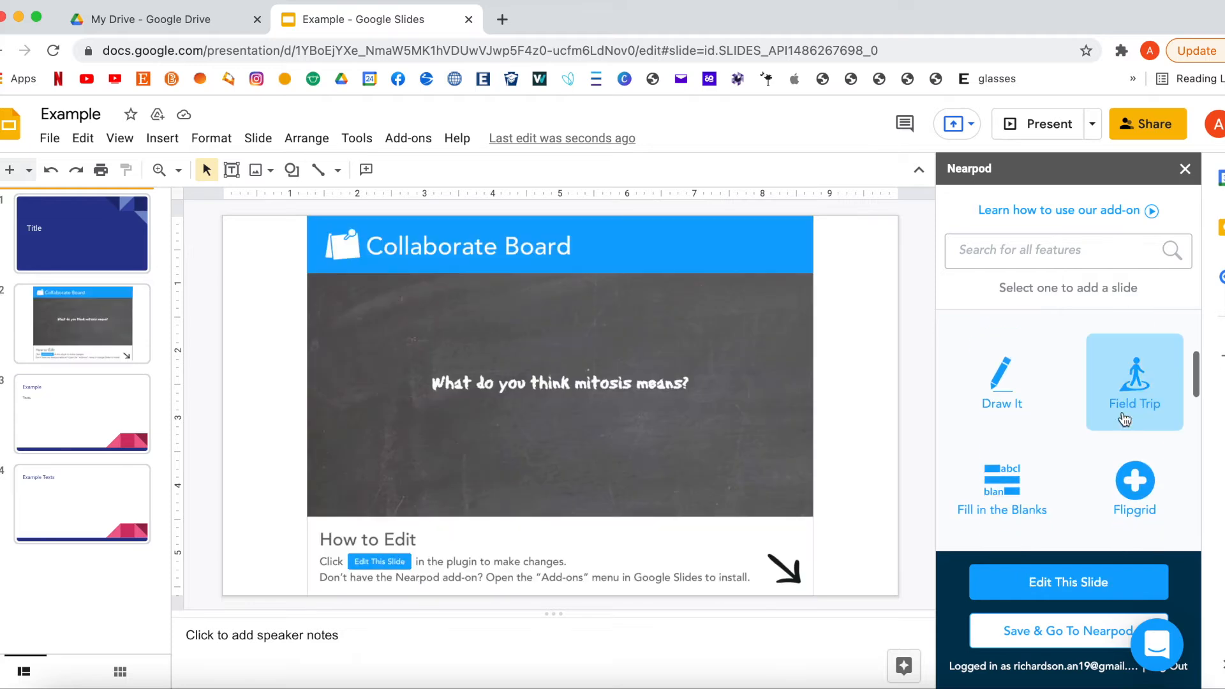
left_click(1139, 404)
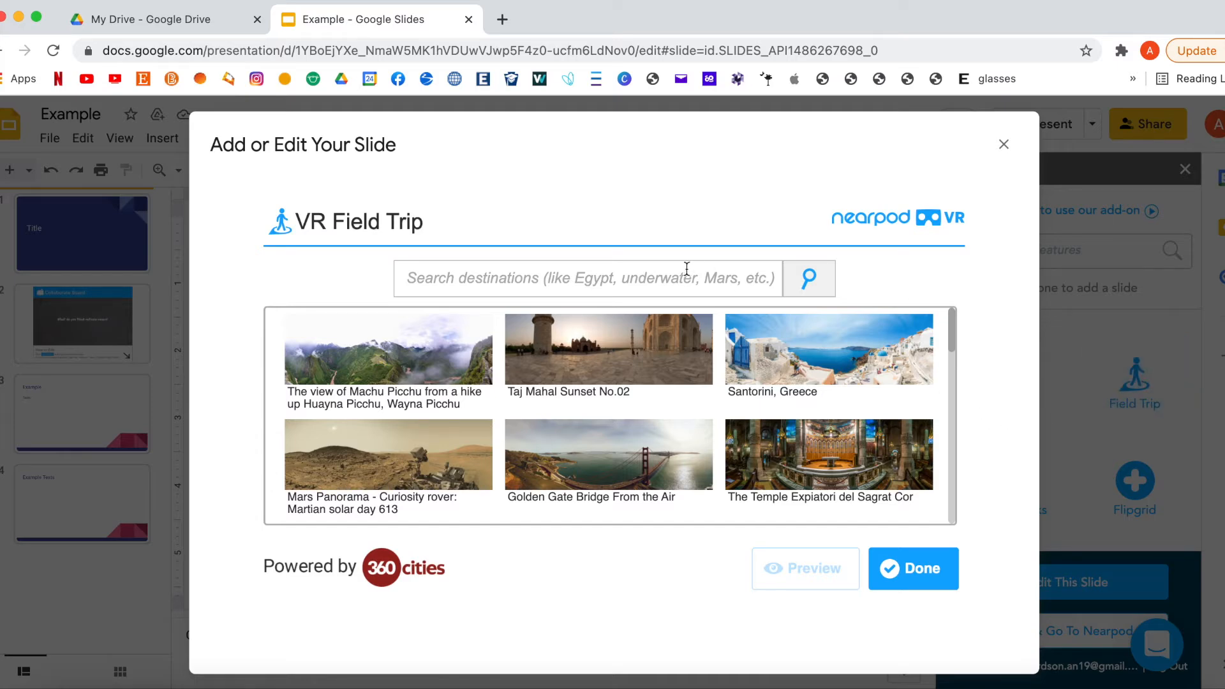
scroll(790, 442, "down", 10)
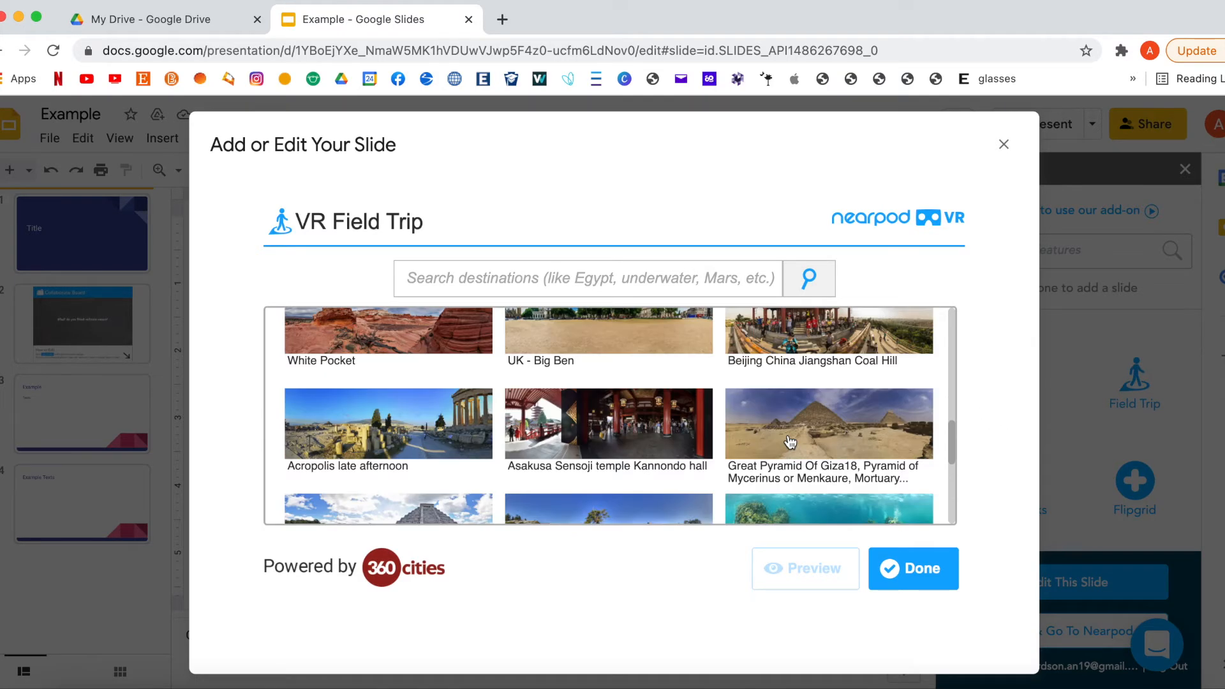
scroll(790, 443, "up", 10)
left_click(794, 366)
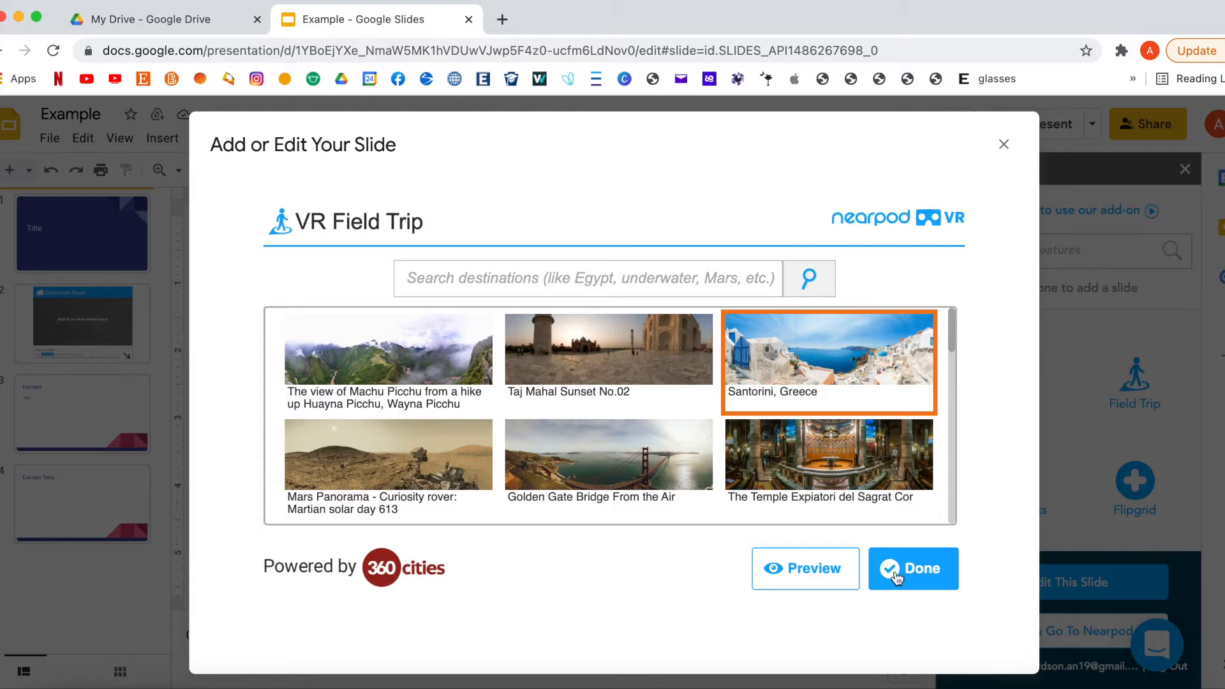
Preview the Santorini panorama, including its VR mode, and add the field trip to the presentation
left_click(817, 577)
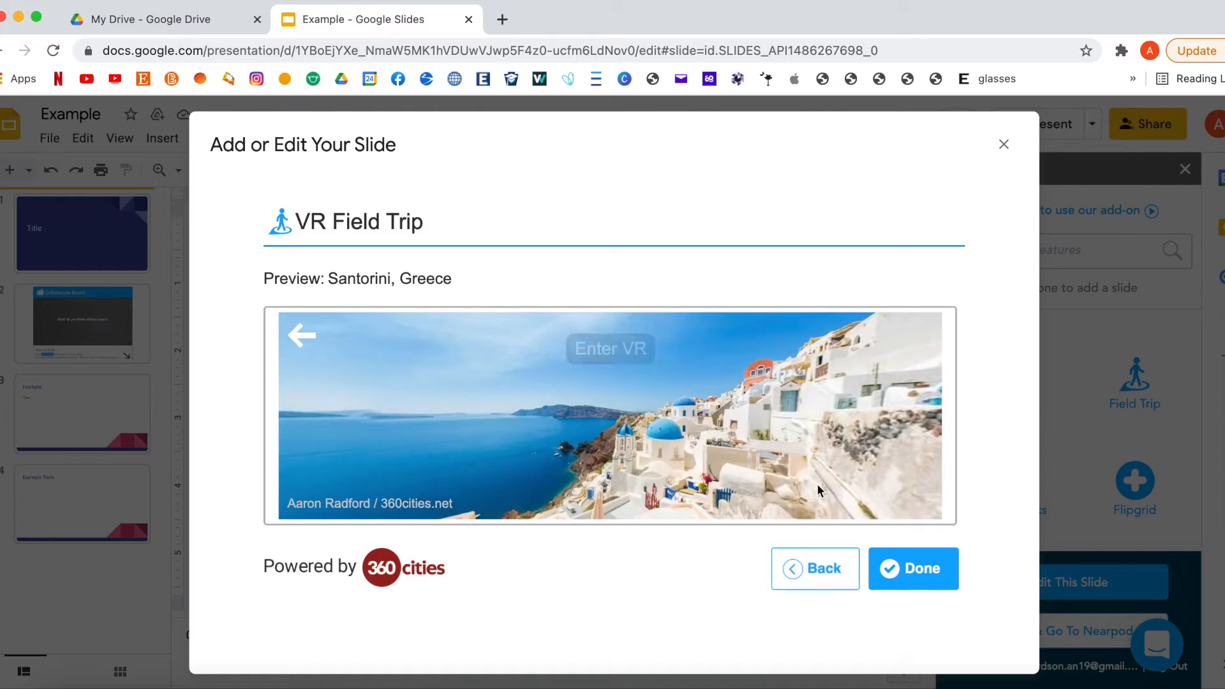
left_click_drag(471, 460, 651, 546)
left_click_drag(468, 452, 355, 434)
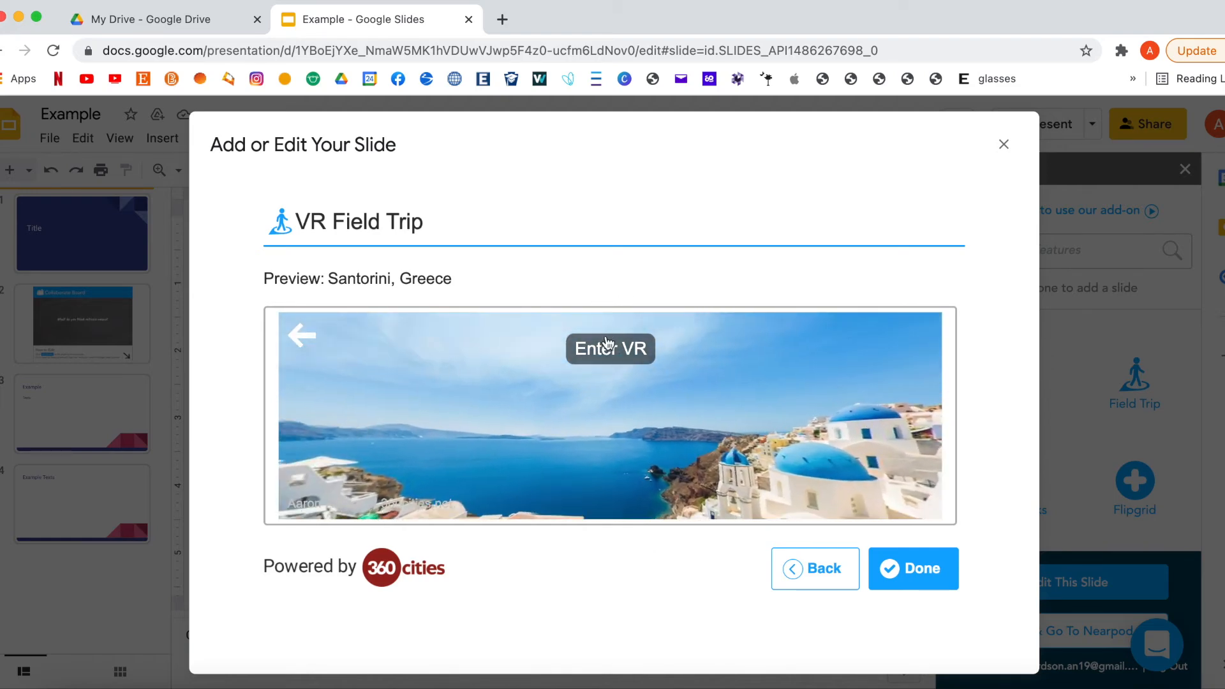
left_click(602, 358)
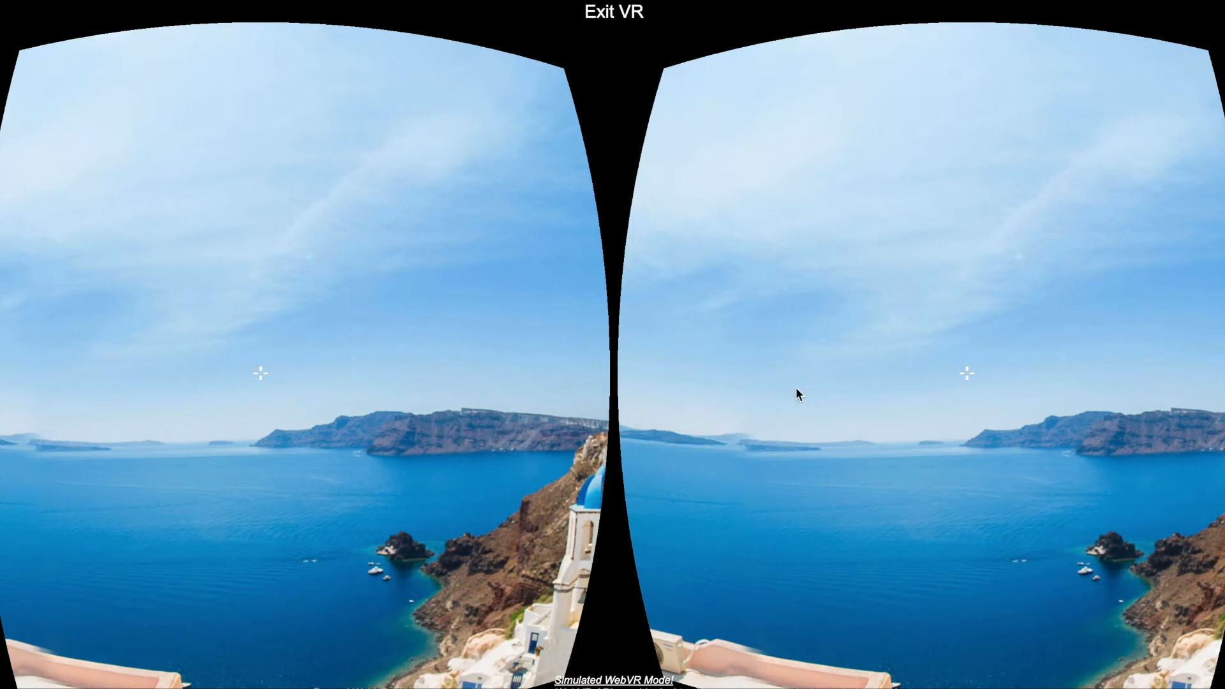
key("Escape")
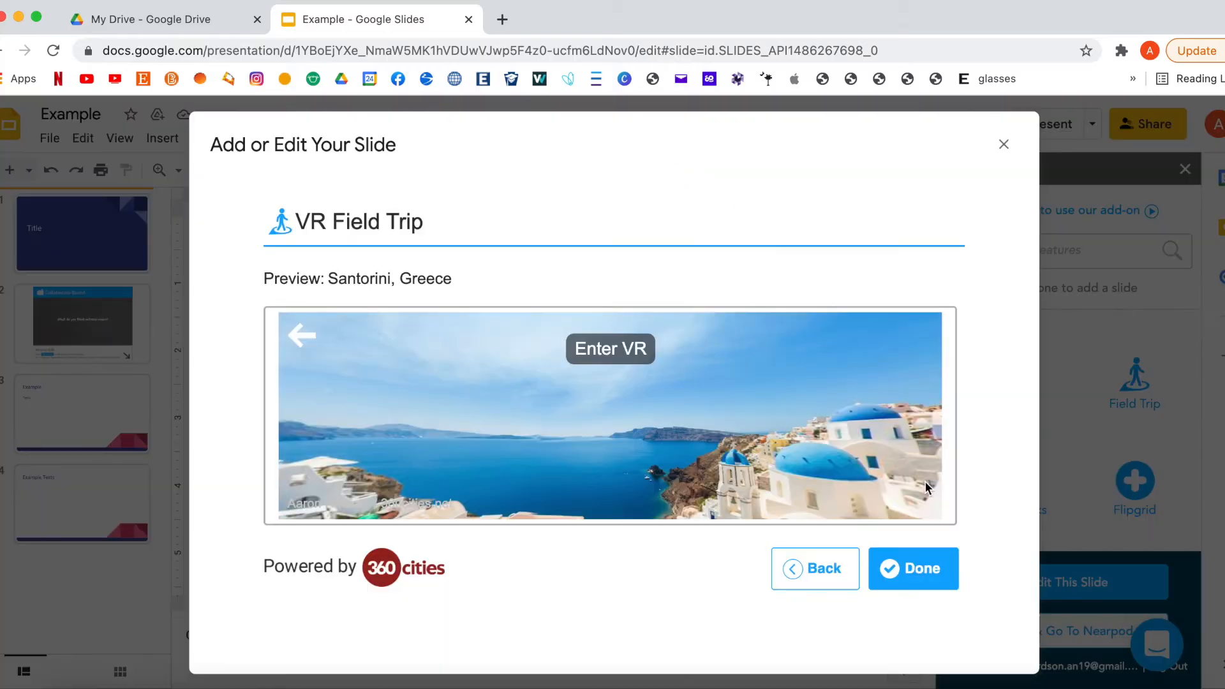
left_click(924, 573)
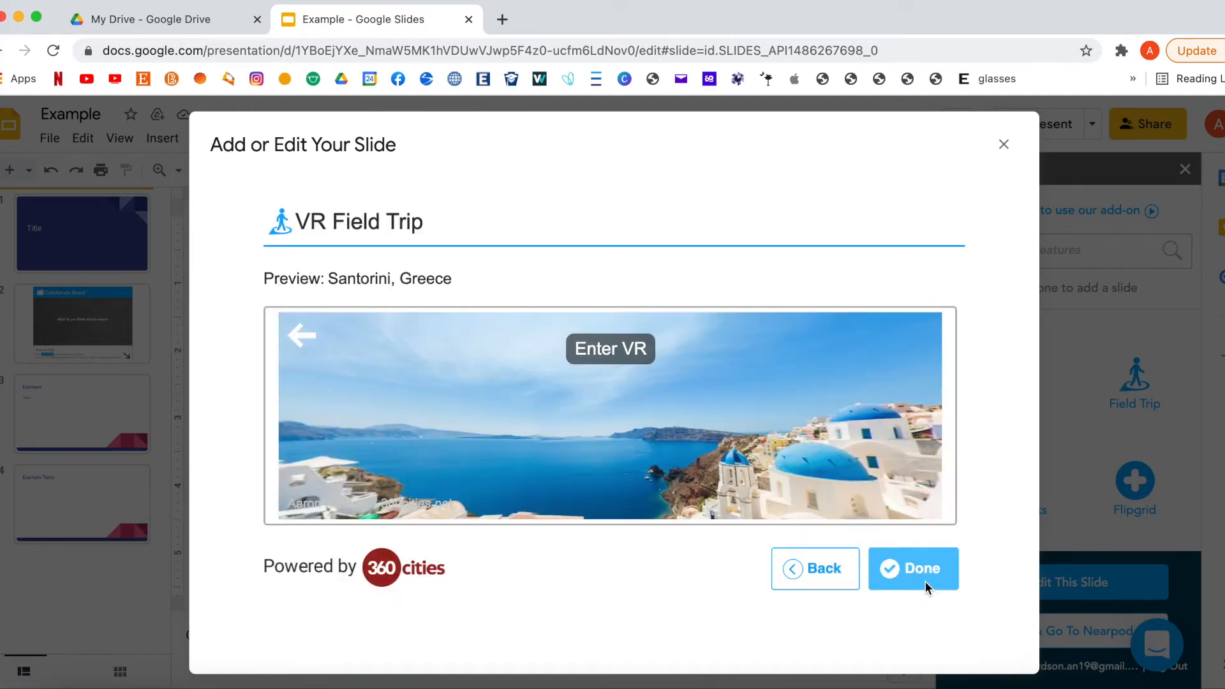
left_click(910, 569)
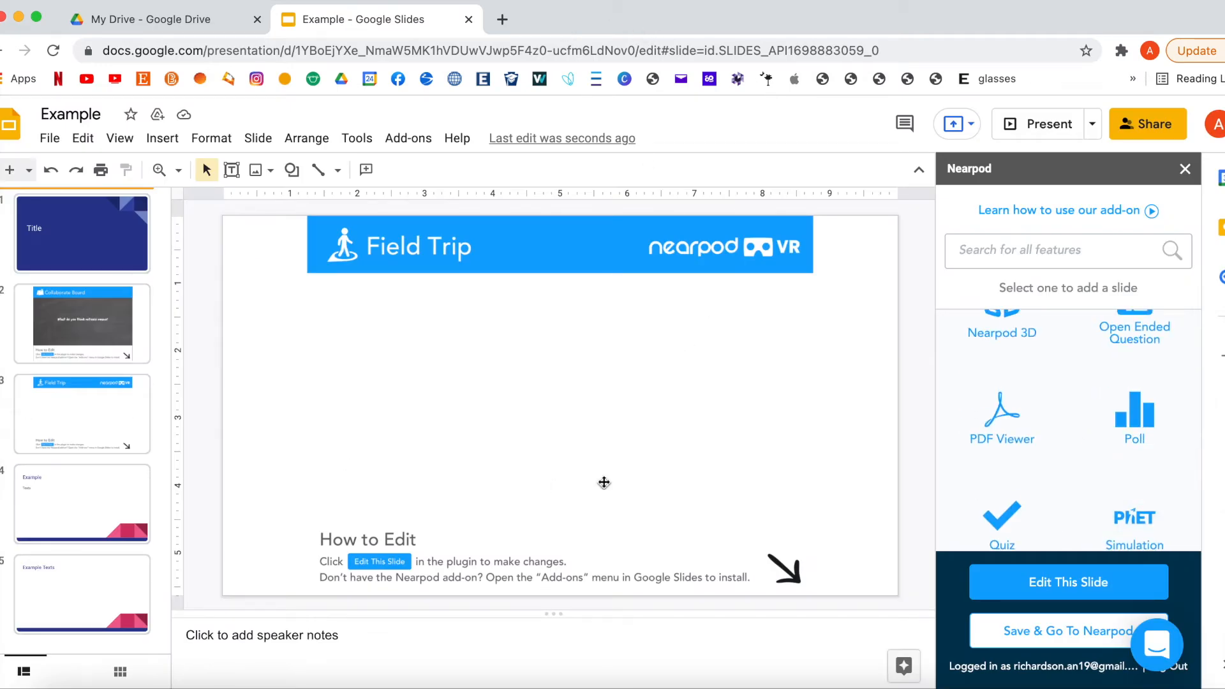
scroll(1164, 435, "down", 5)
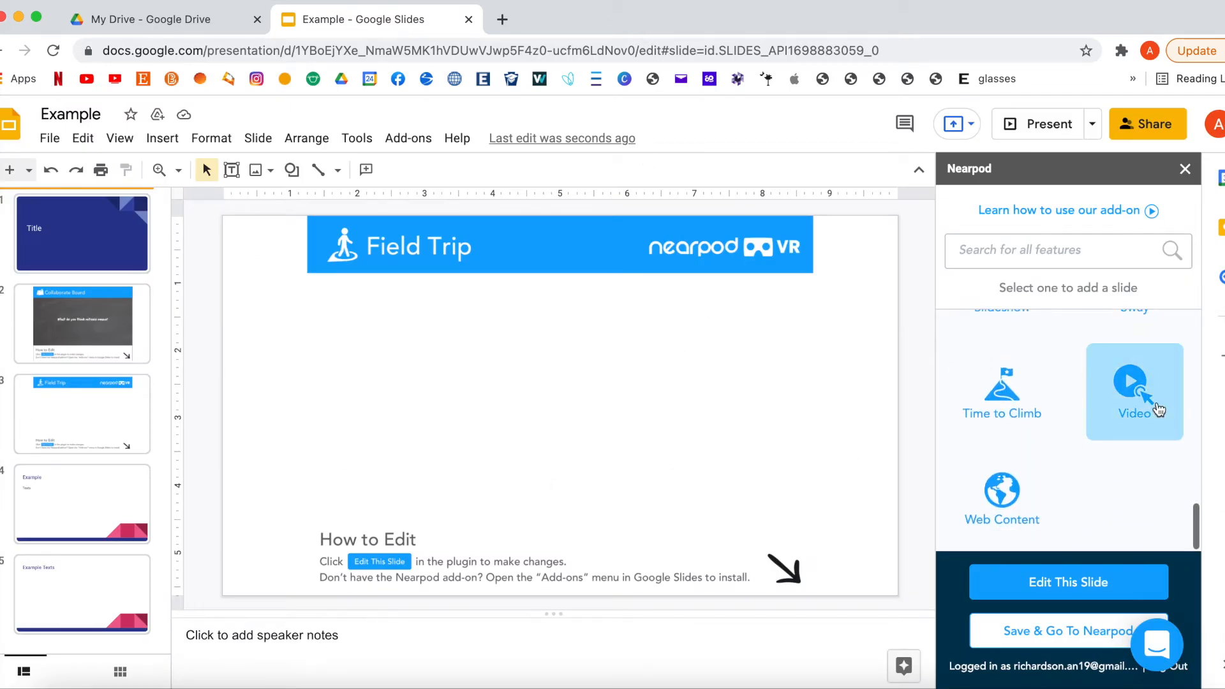
left_click(1149, 412)
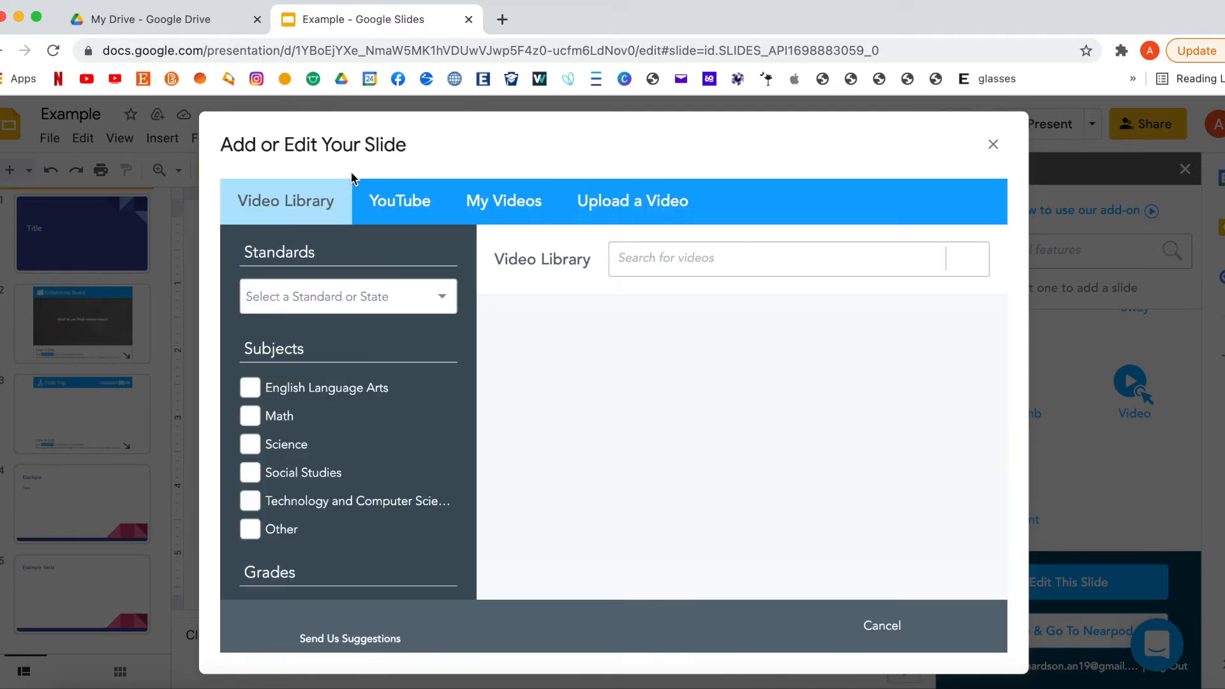
left_click(186, 55)
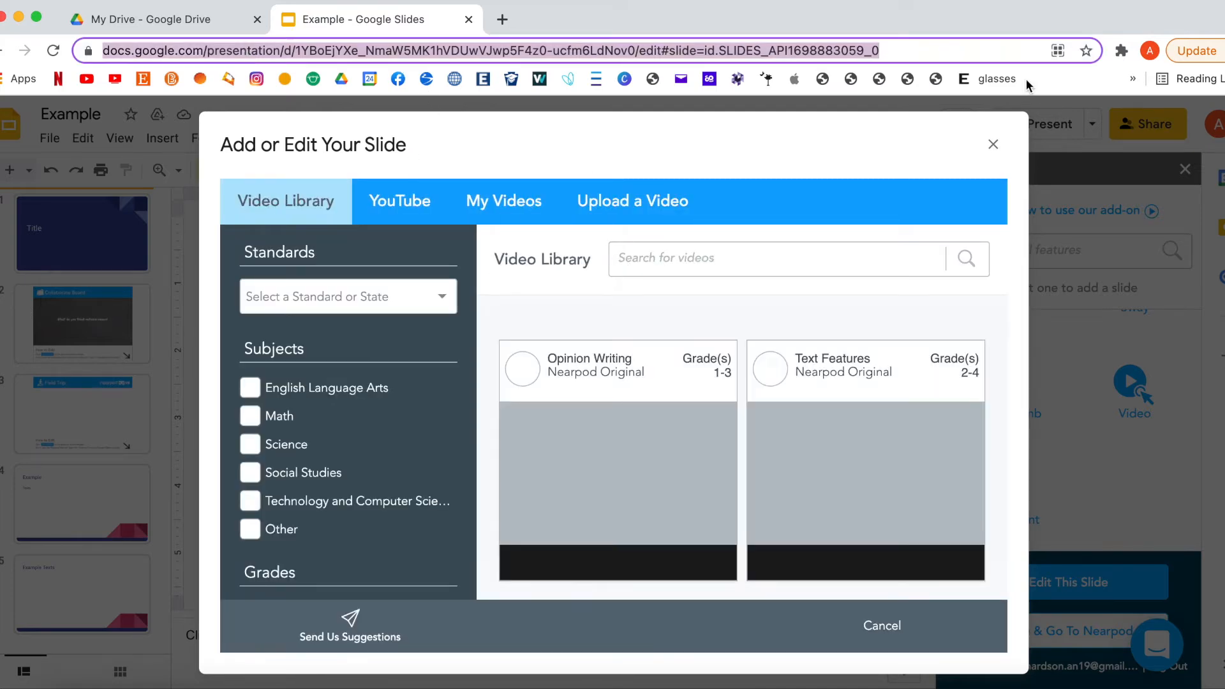
left_click(393, 210)
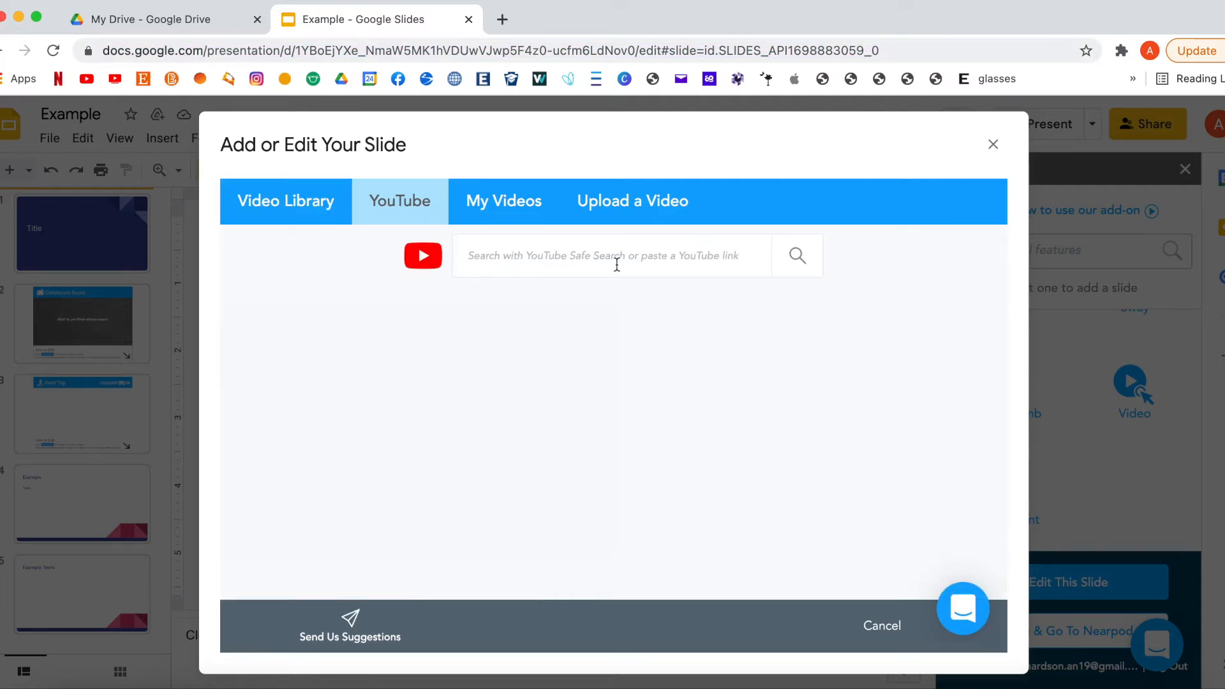
left_click(572, 260)
type("https://www.youtube.com/watch?v=f-ldPgEfAHI")
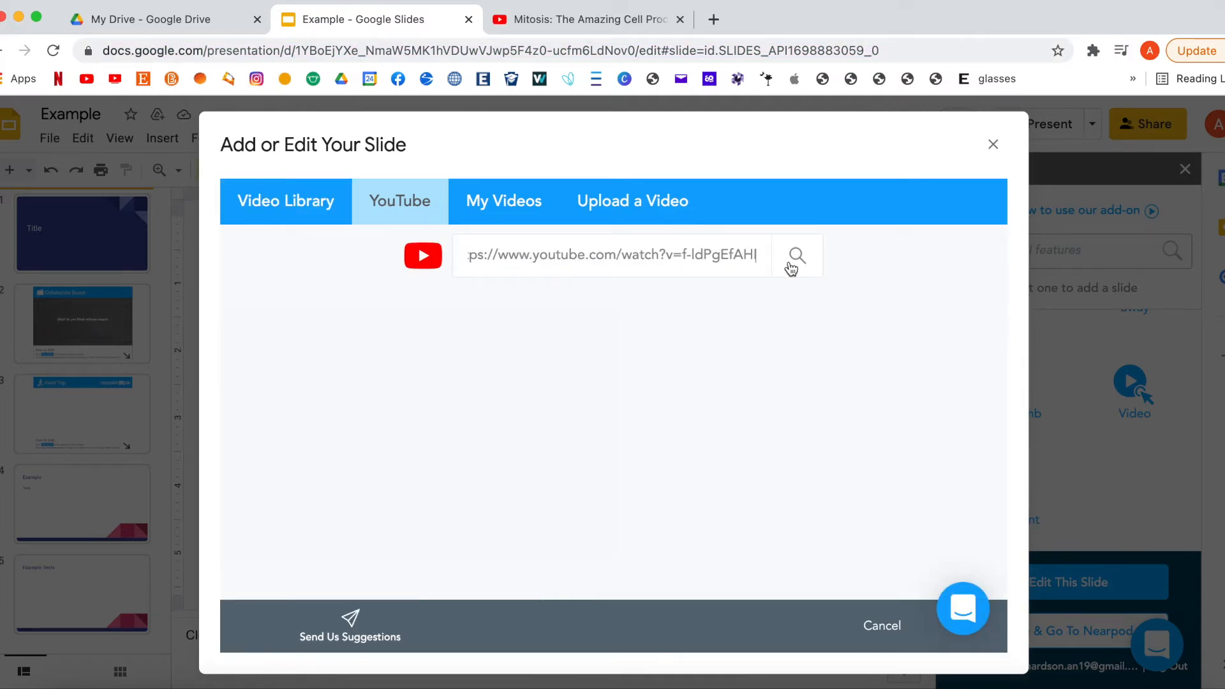
left_click(795, 257)
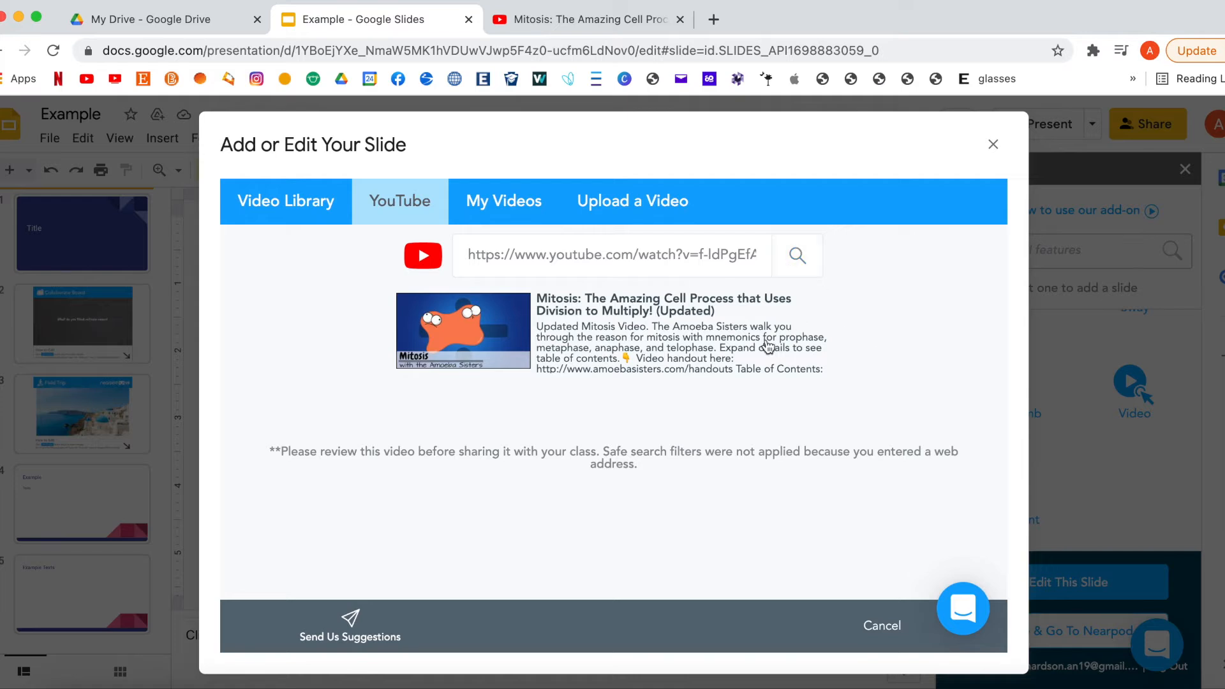
left_click(743, 346)
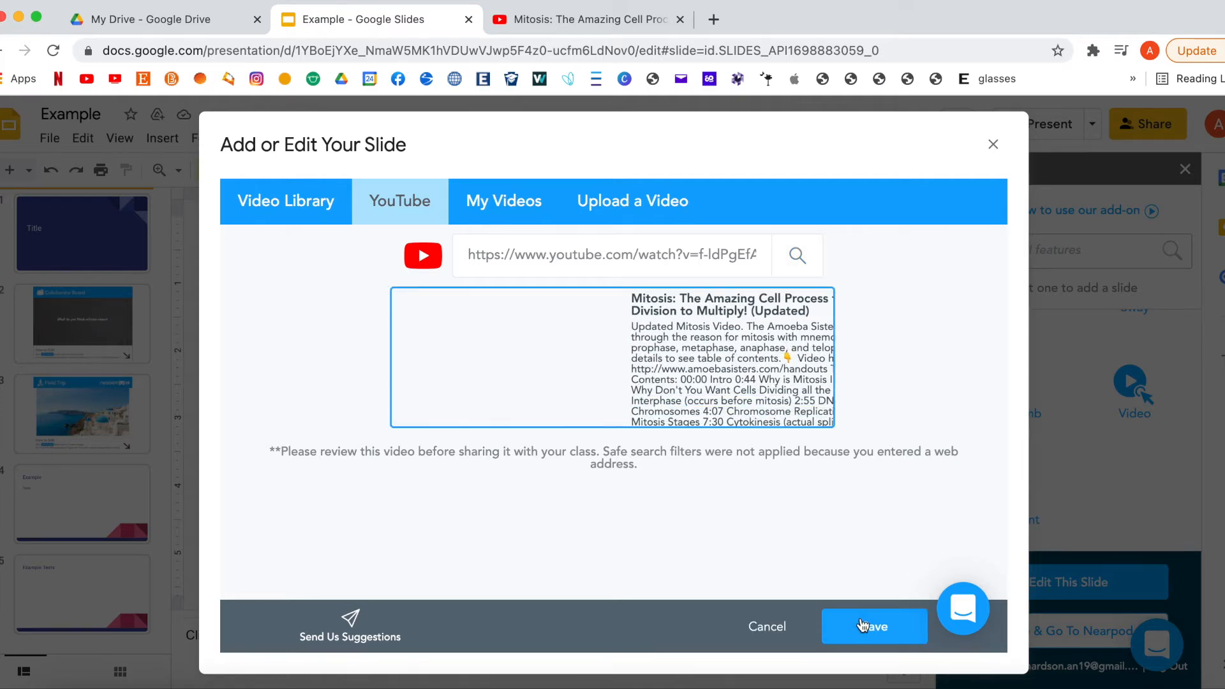
left_click(863, 625)
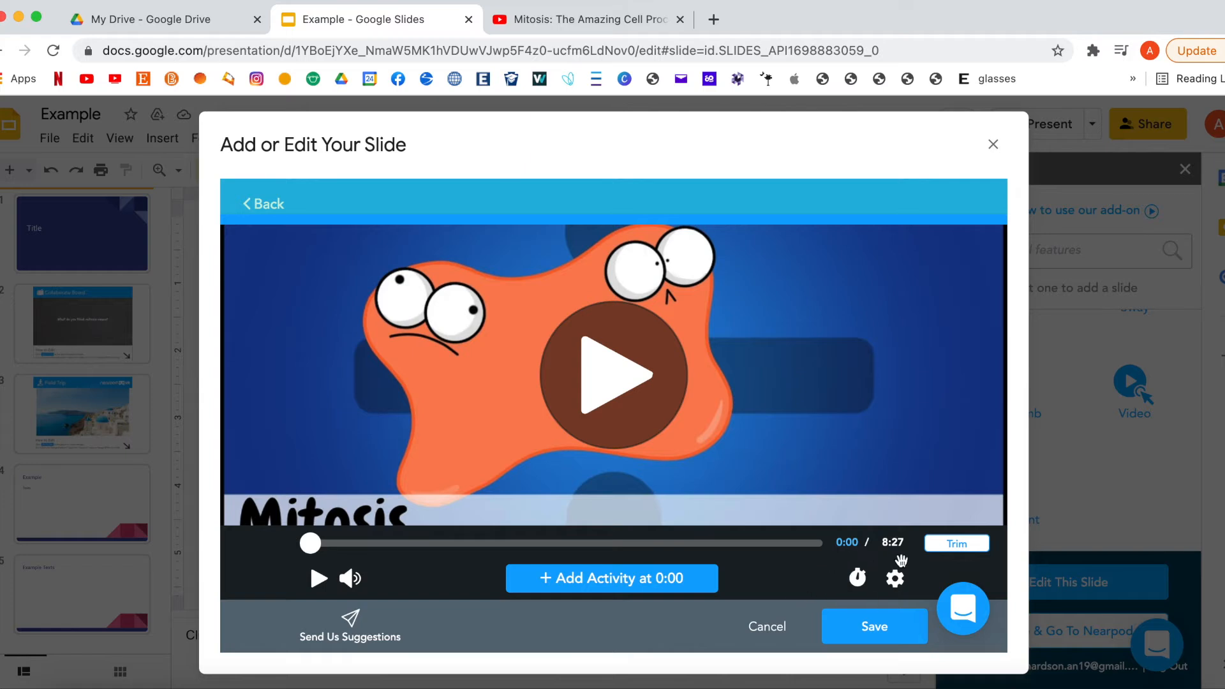
Trim the mitosis video from its start to about 4:16
left_click(957, 543)
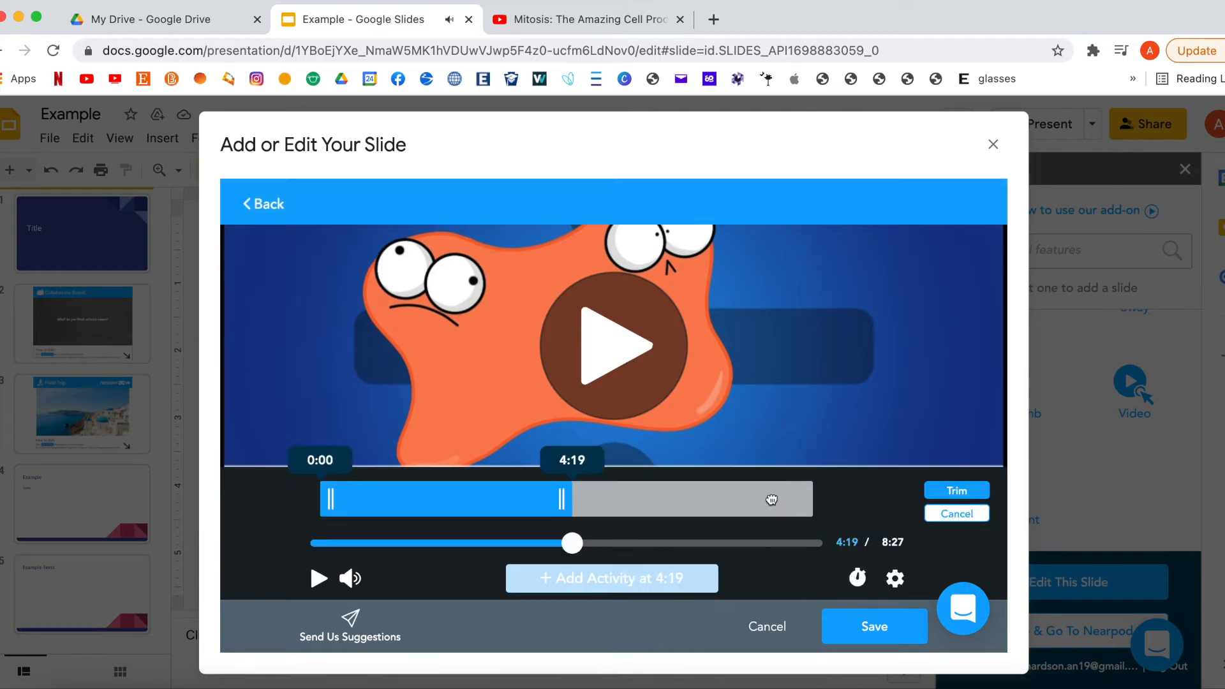
left_click(957, 490)
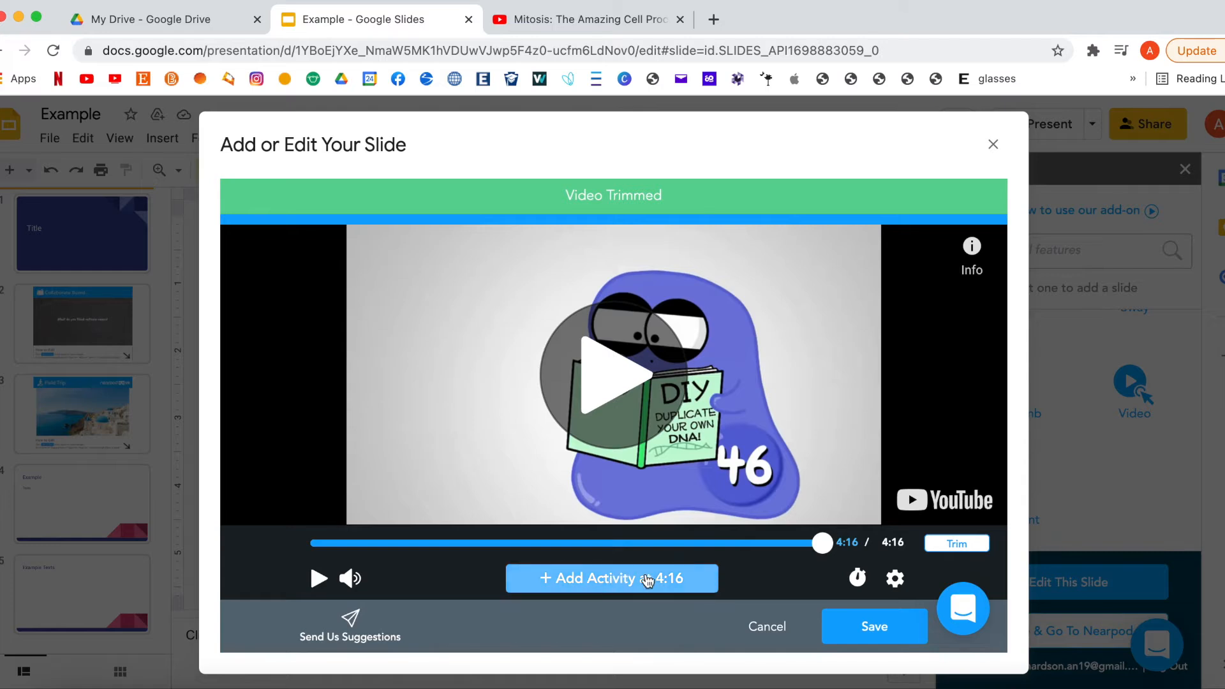
Check which question types can be added to the video at 4:16 without adding any, and save the video slide
left_click(596, 583)
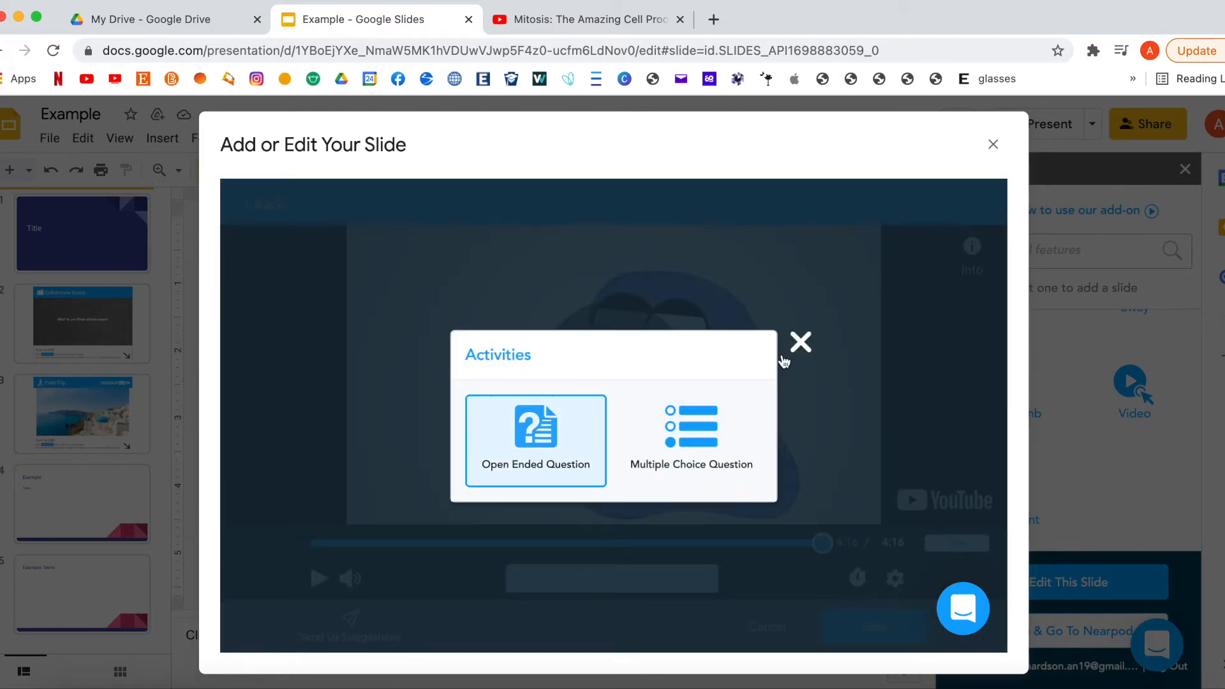
left_click(800, 342)
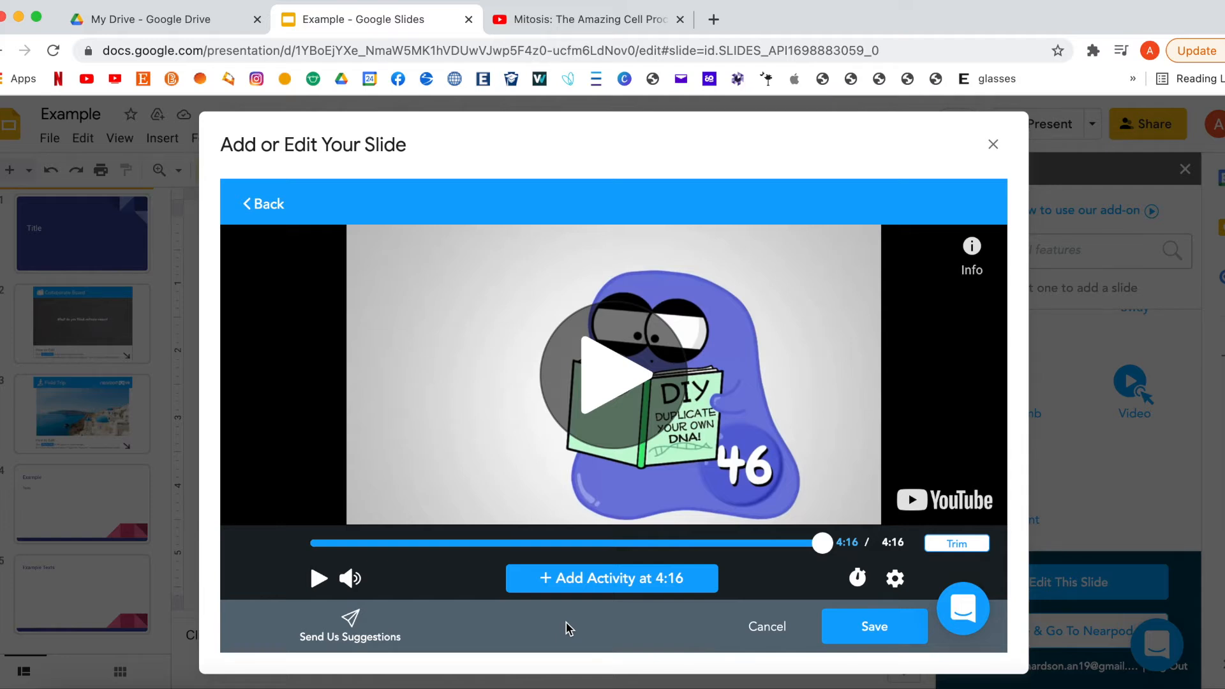
left_click(889, 635)
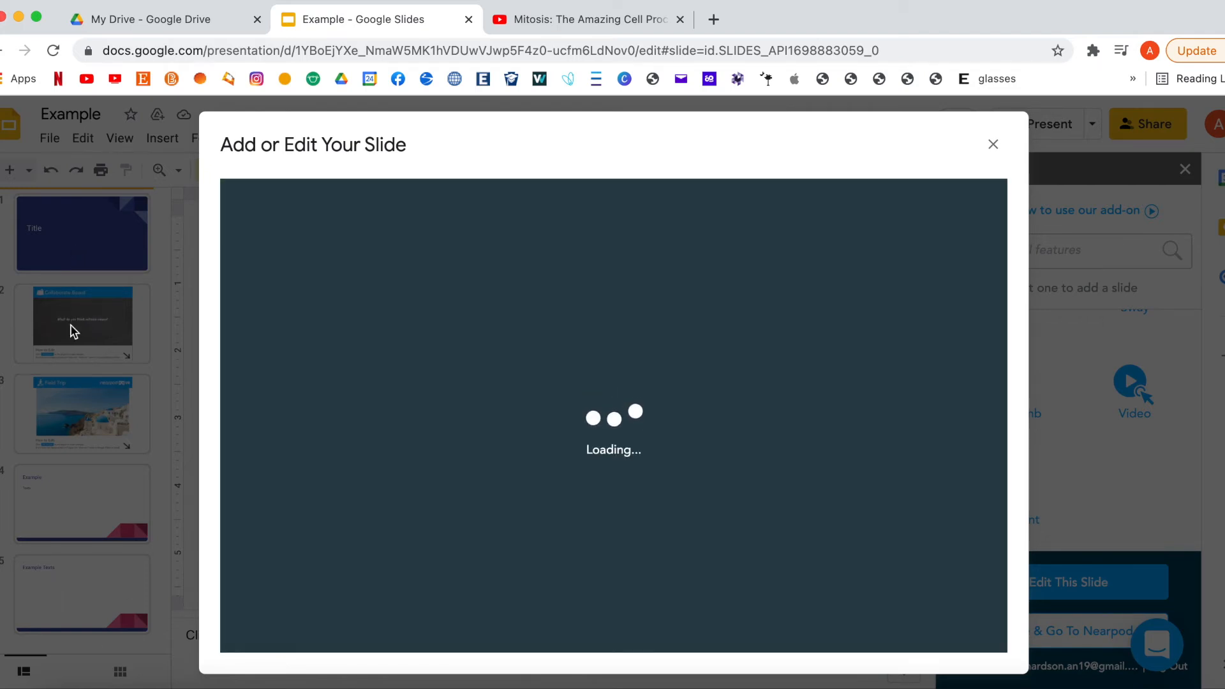
Review the slide thumbnails, save the presentation to Nearpod and go to the Nearpod lesson library
scroll(102, 396, "down", 2)
scroll(115, 402, "up", 2)
scroll(119, 406, "down", 2)
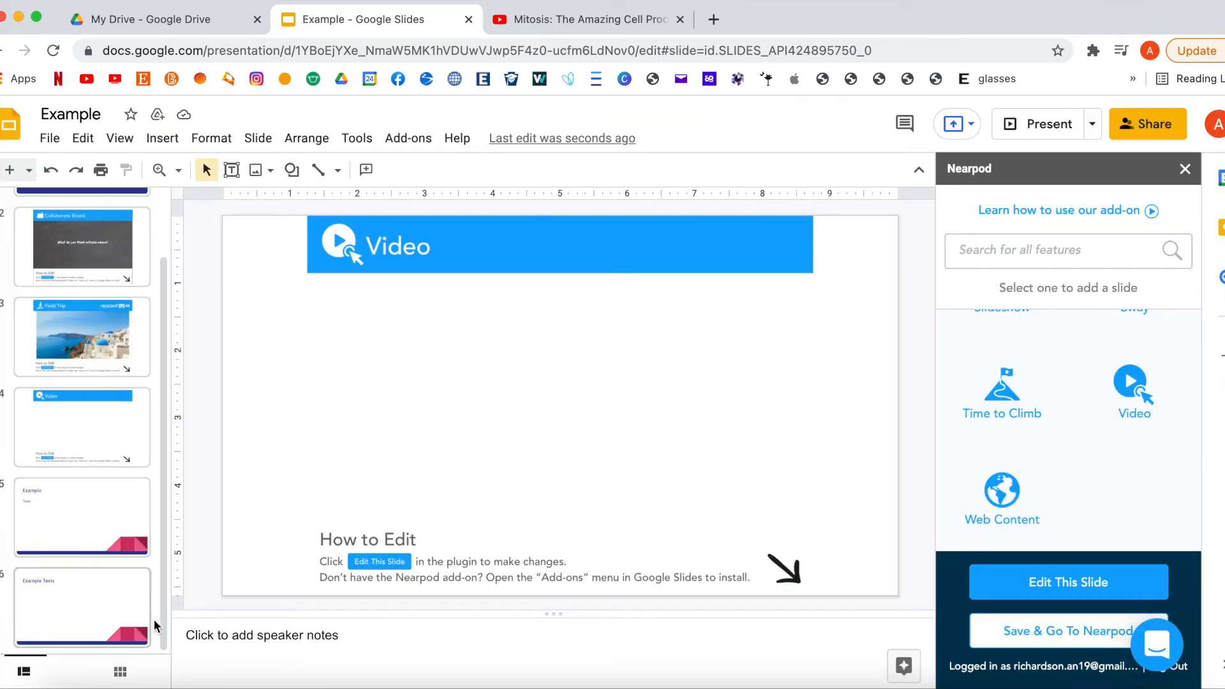
left_click(1067, 642)
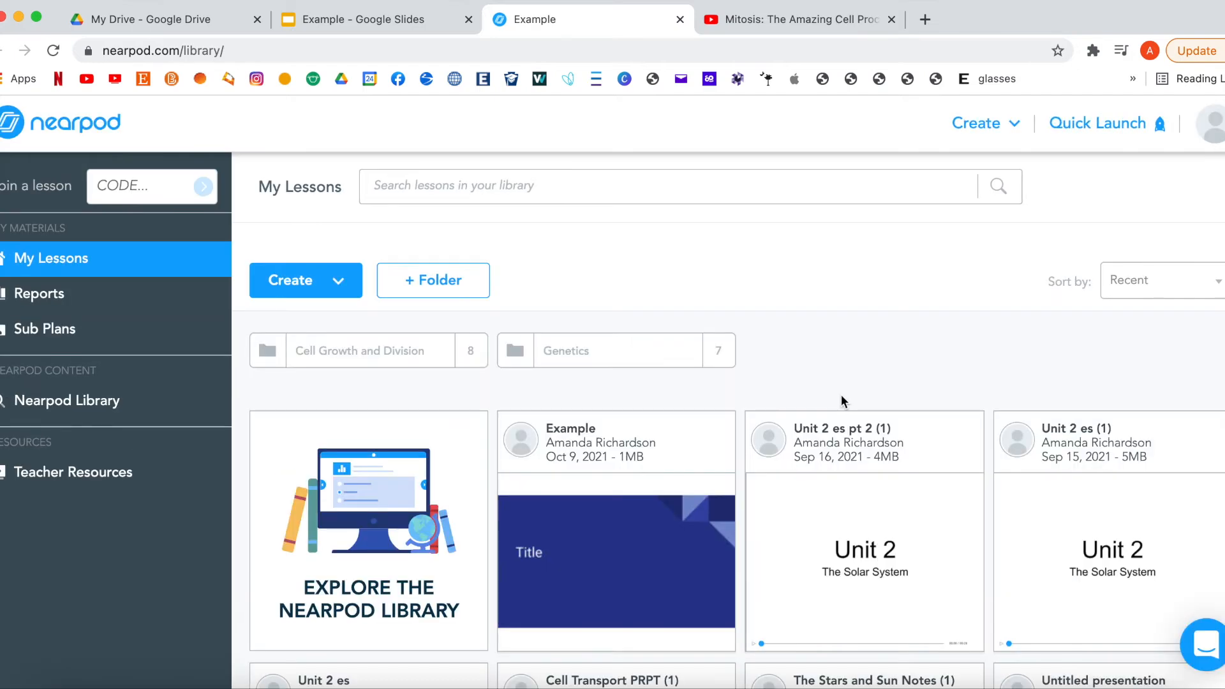
Look through the lessons in My Lessons and display the options for creating new content
mouse_move(609, 525)
scroll(908, 408, "down", 5)
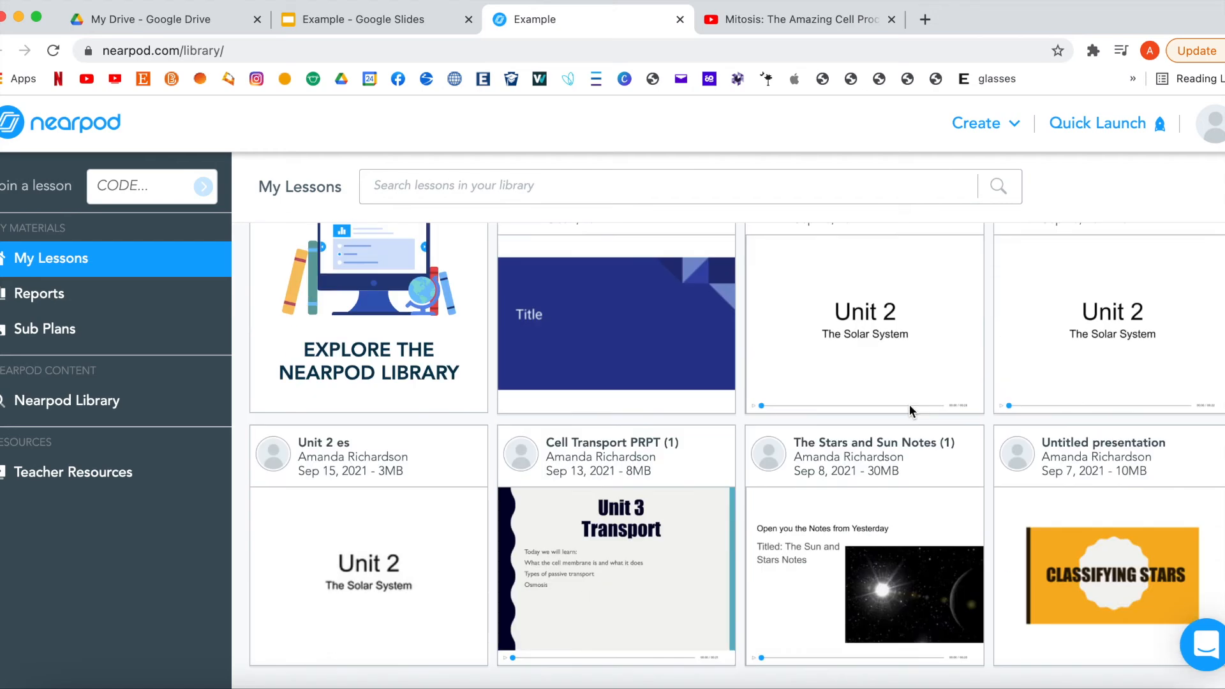
scroll(910, 405, "up", 3)
scroll(910, 408, "down", 4)
scroll(909, 404, "up", 4)
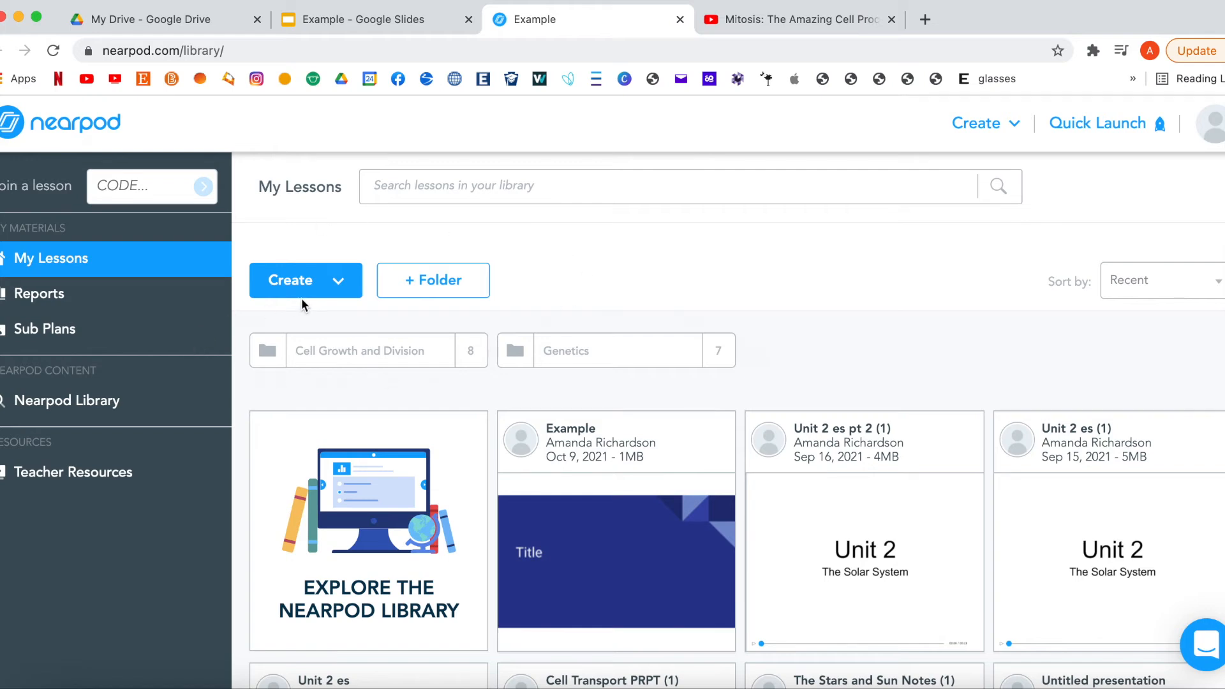
left_click(340, 286)
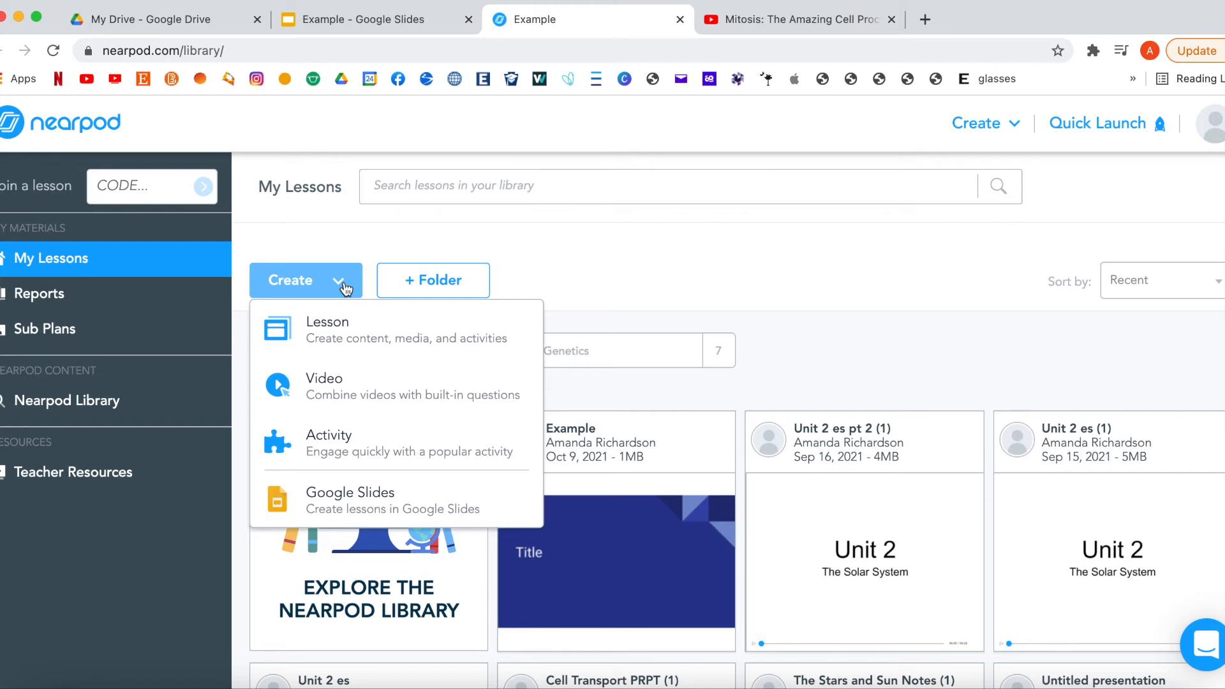
View the quick start activity types without choosing one, and create a new lesson with a Slides (classic) slide
left_click(348, 454)
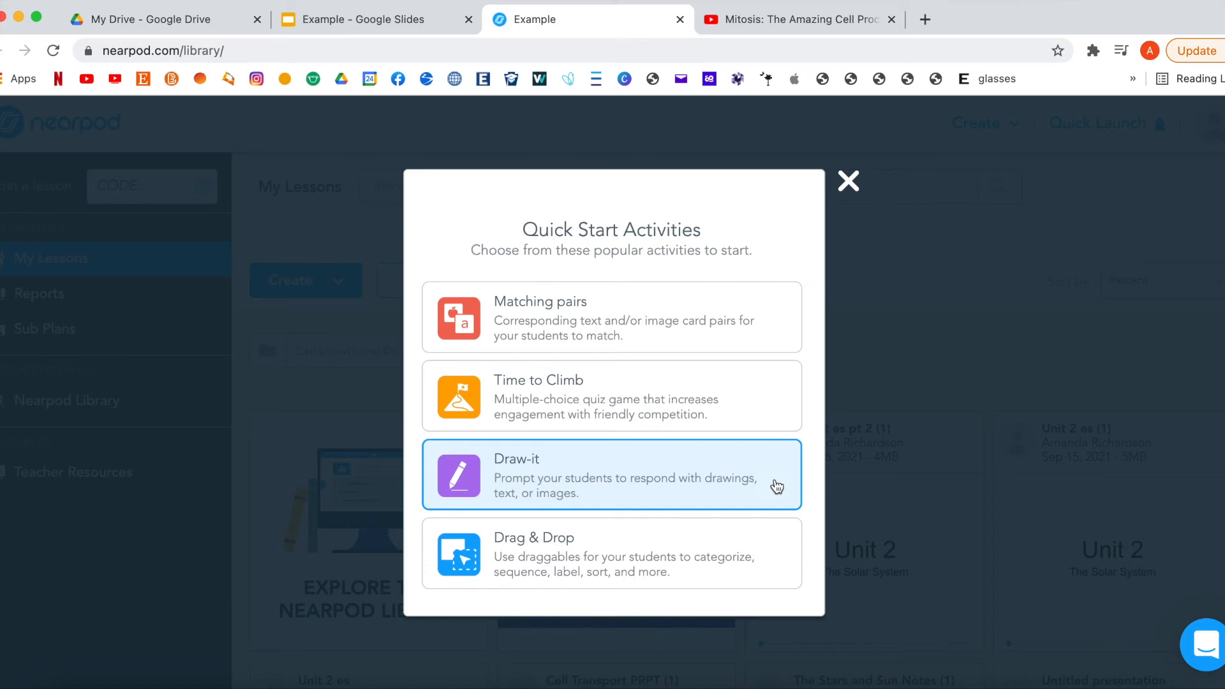
left_click(339, 282)
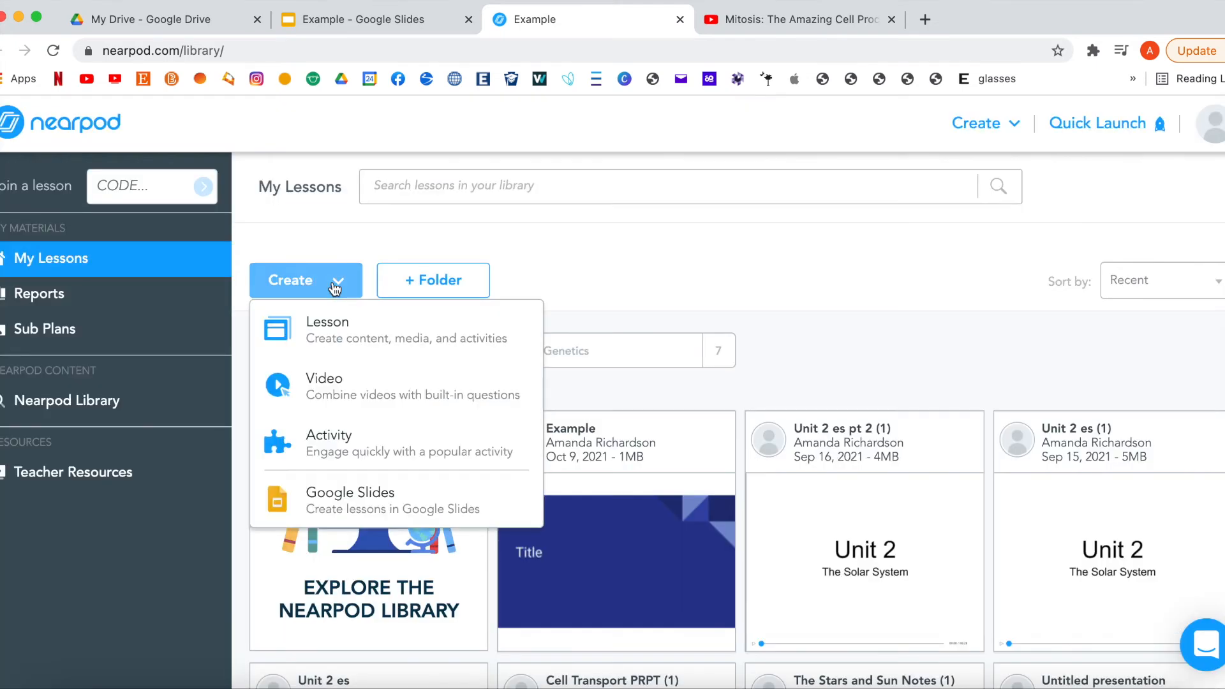
left_click(355, 332)
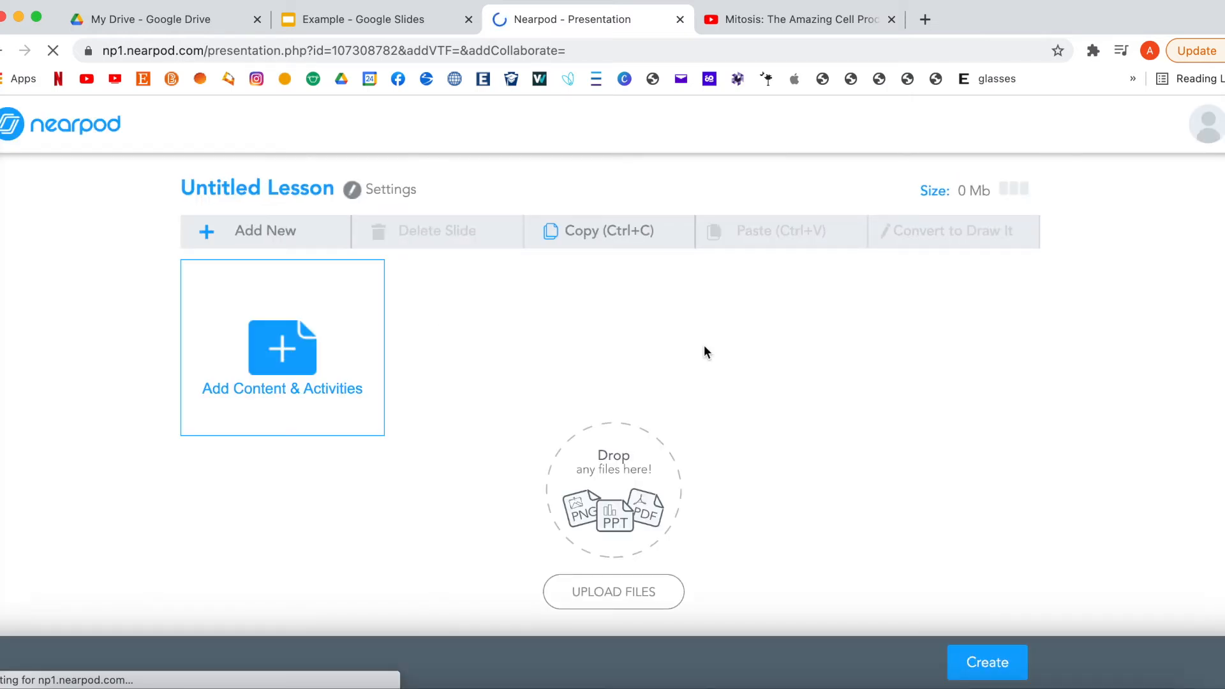
left_click(220, 231)
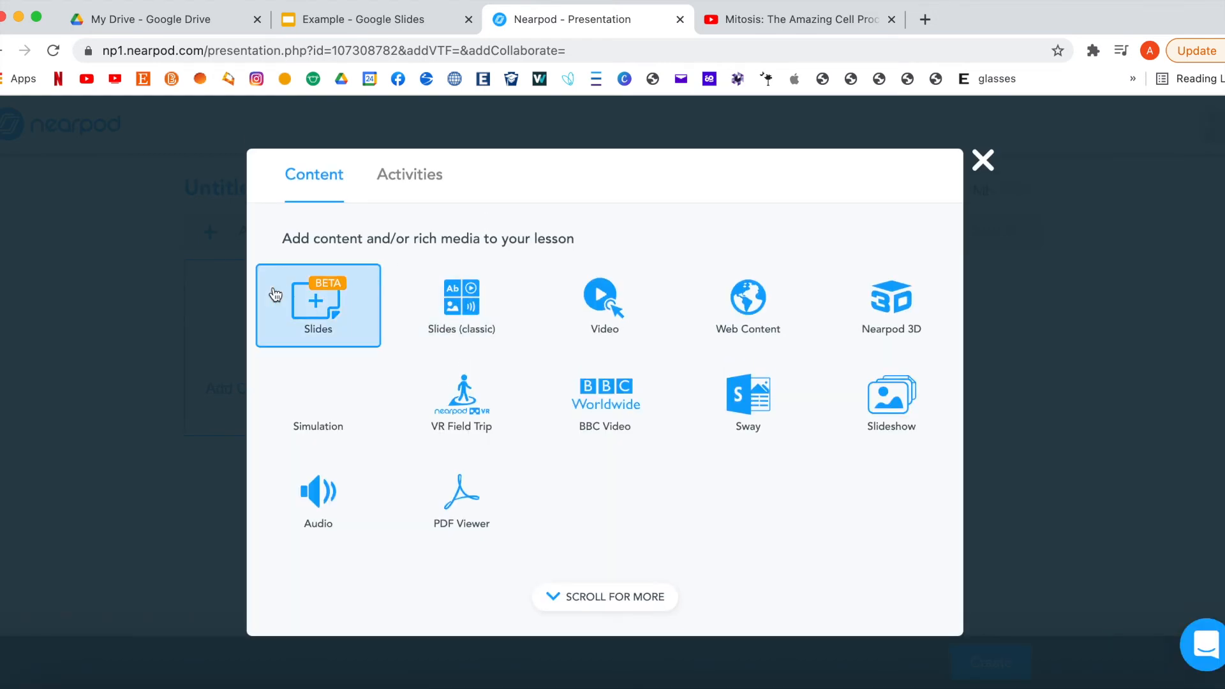
left_click(474, 295)
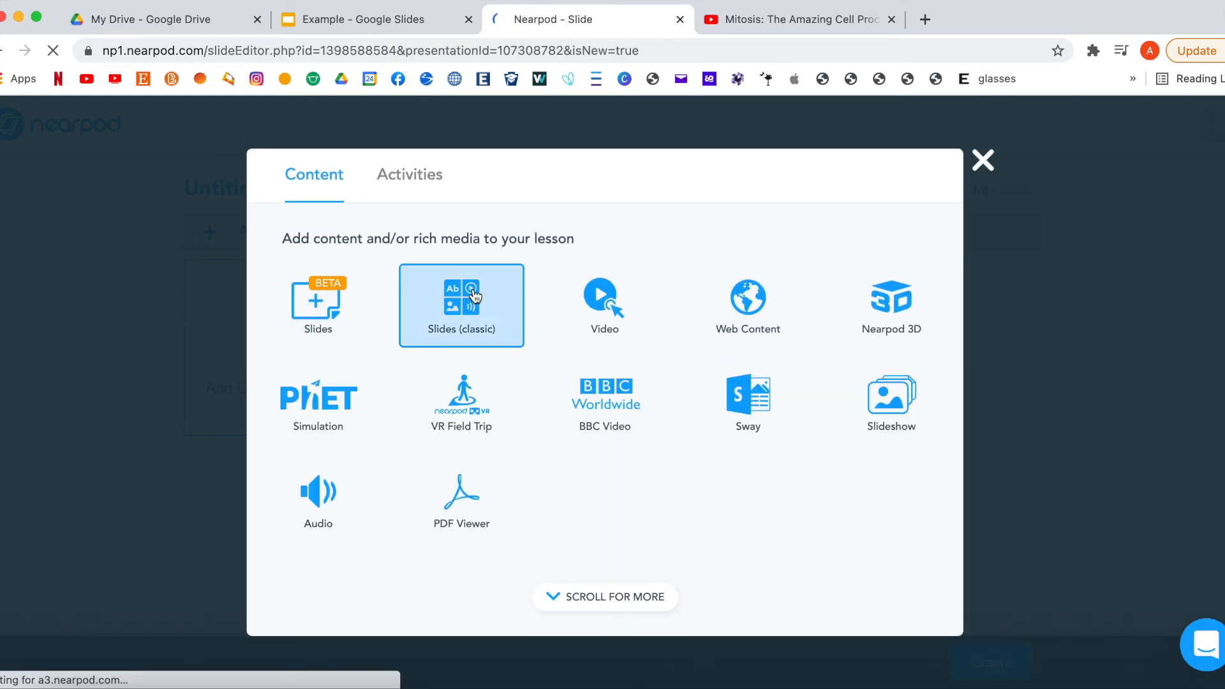
Enter "Title" as the slide's heading and add a text block reading "text" in the area below it
type("Title")
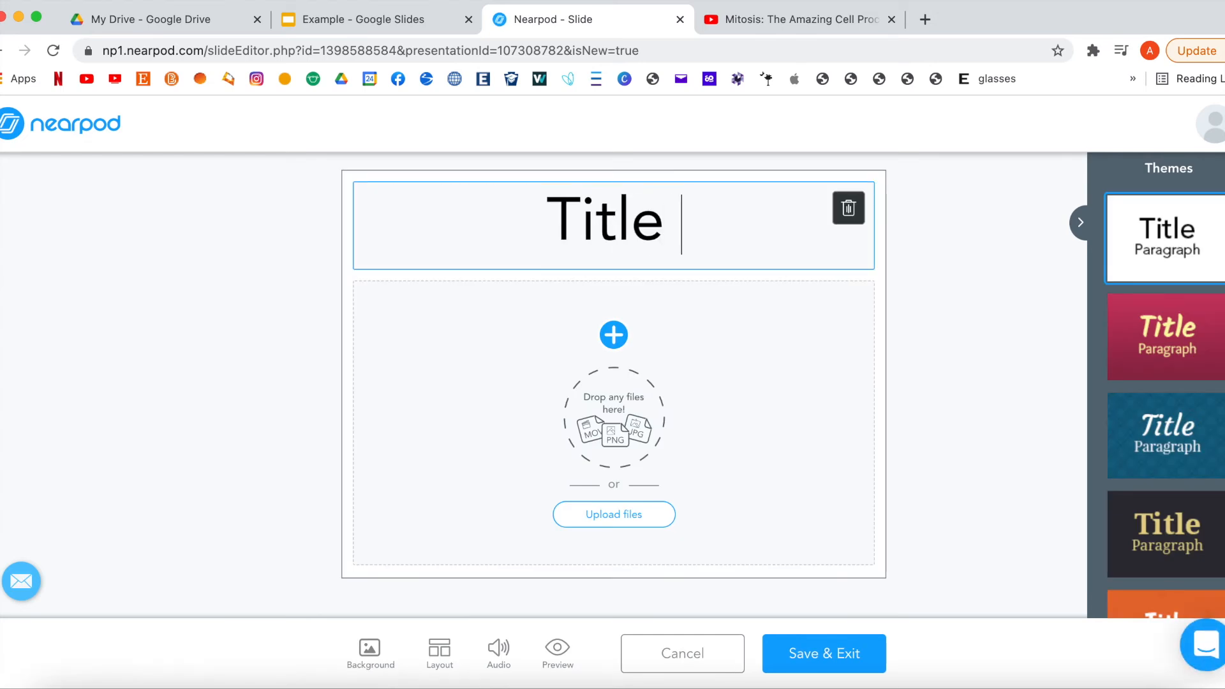
left_click(628, 328)
left_click(508, 255)
type("tect")
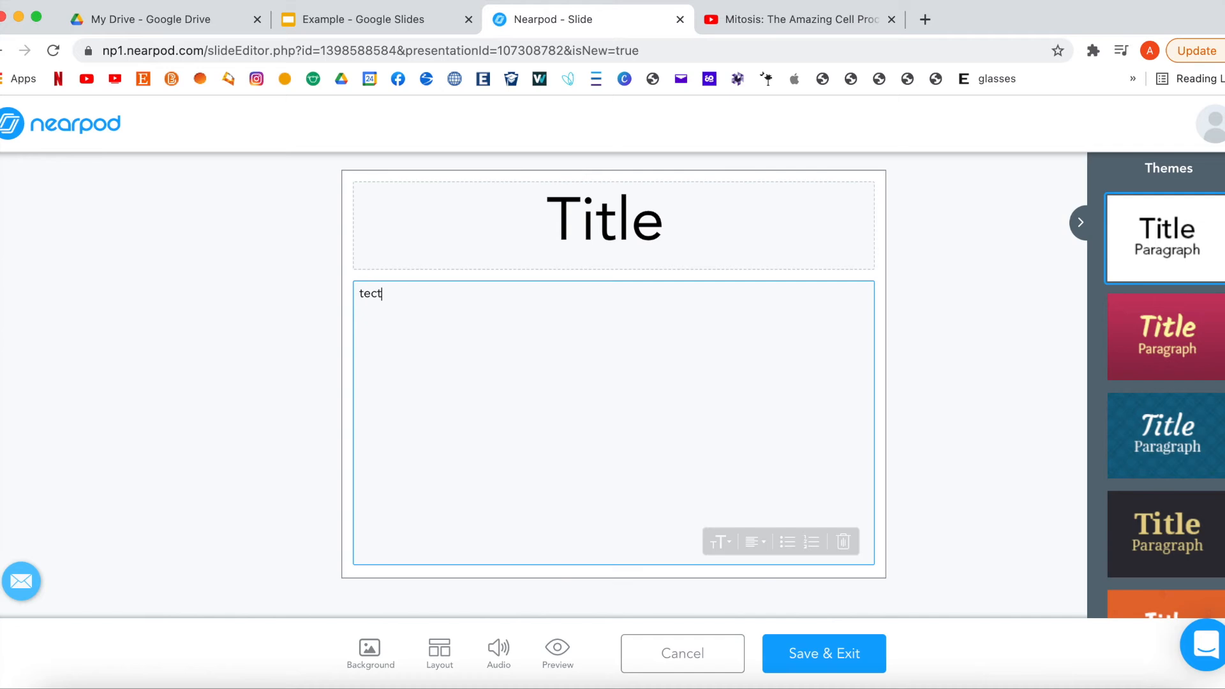
key("BackSpace")
type("xt")
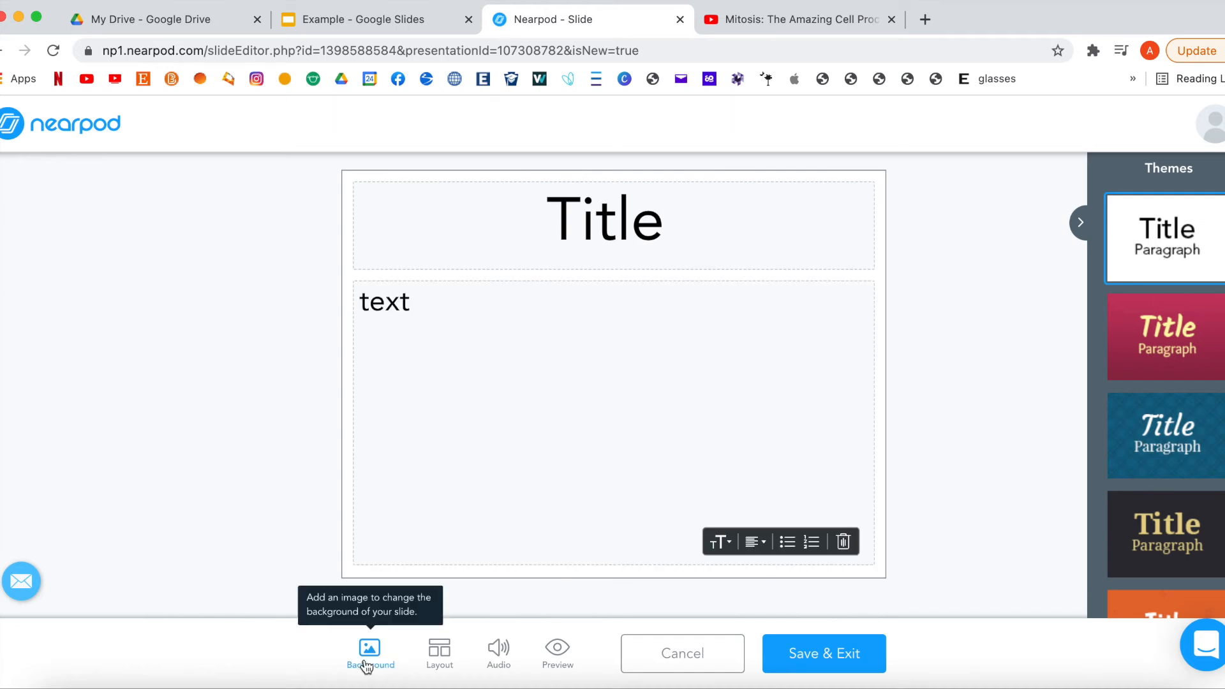
Check the background image sources without adding one, and change the slide's layout to four equal quadrants
left_click(366, 664)
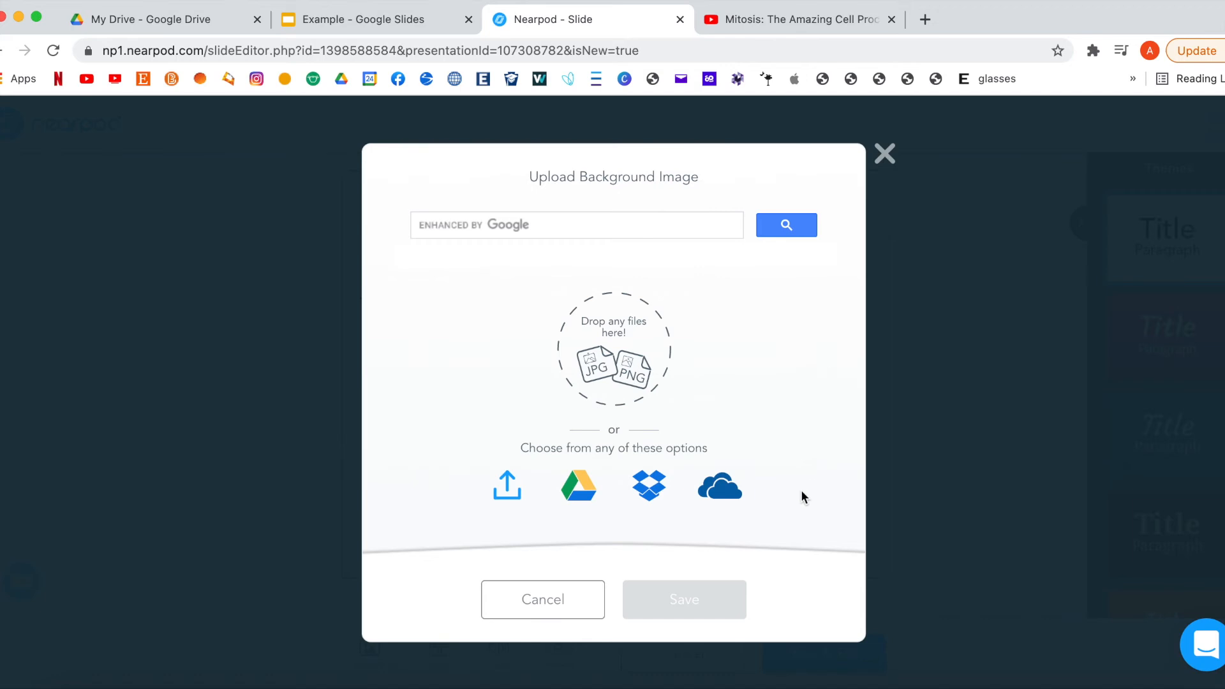
left_click(526, 609)
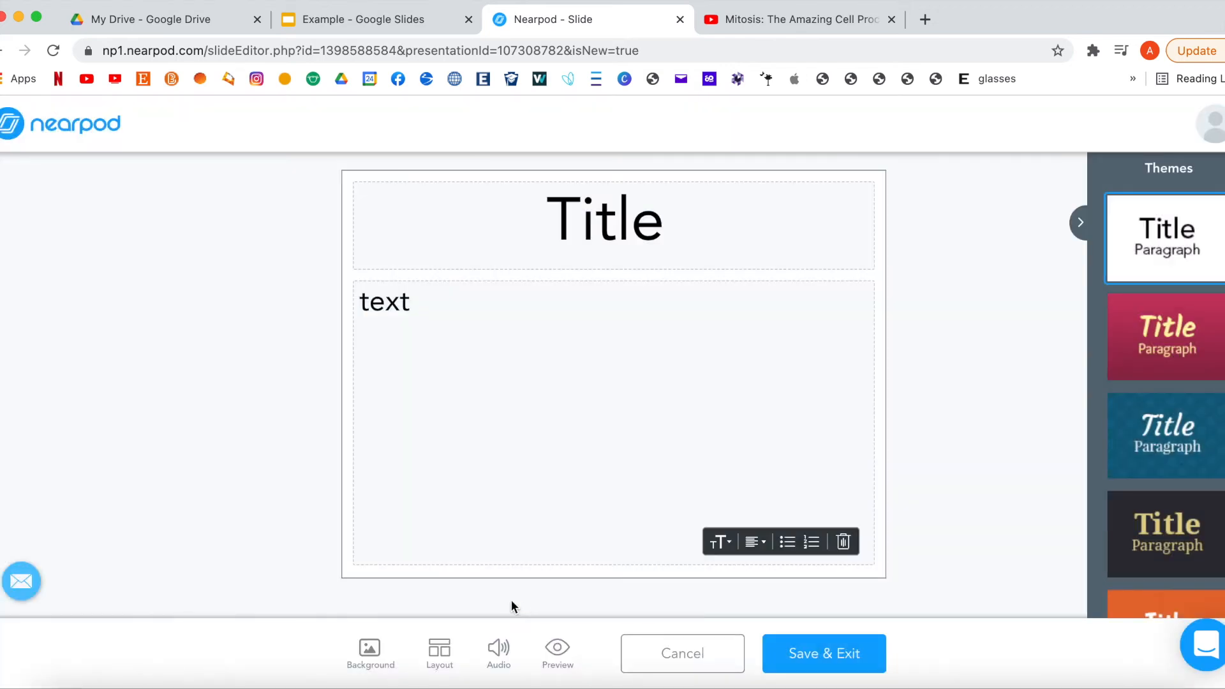
left_click(440, 649)
left_click(477, 603)
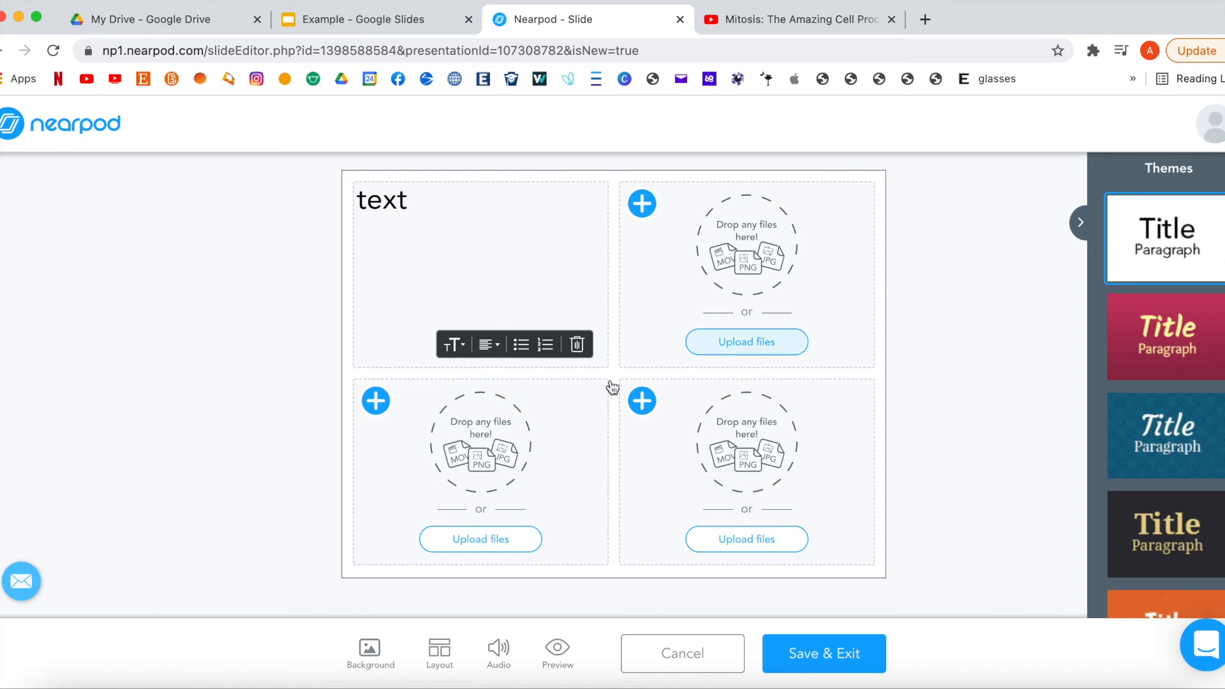
Apply the green gradient theme to the slide and save it to the lesson
scroll(1127, 432, "down", 1)
scroll(1127, 433, "down", 5)
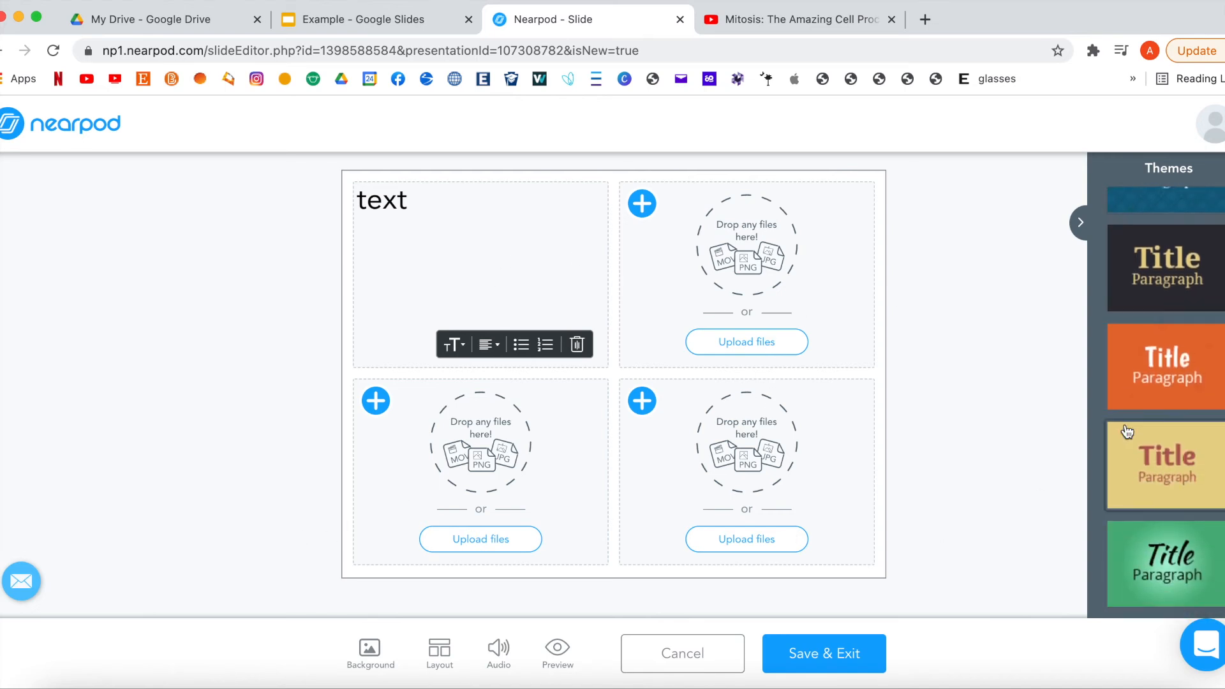
left_click(1153, 462)
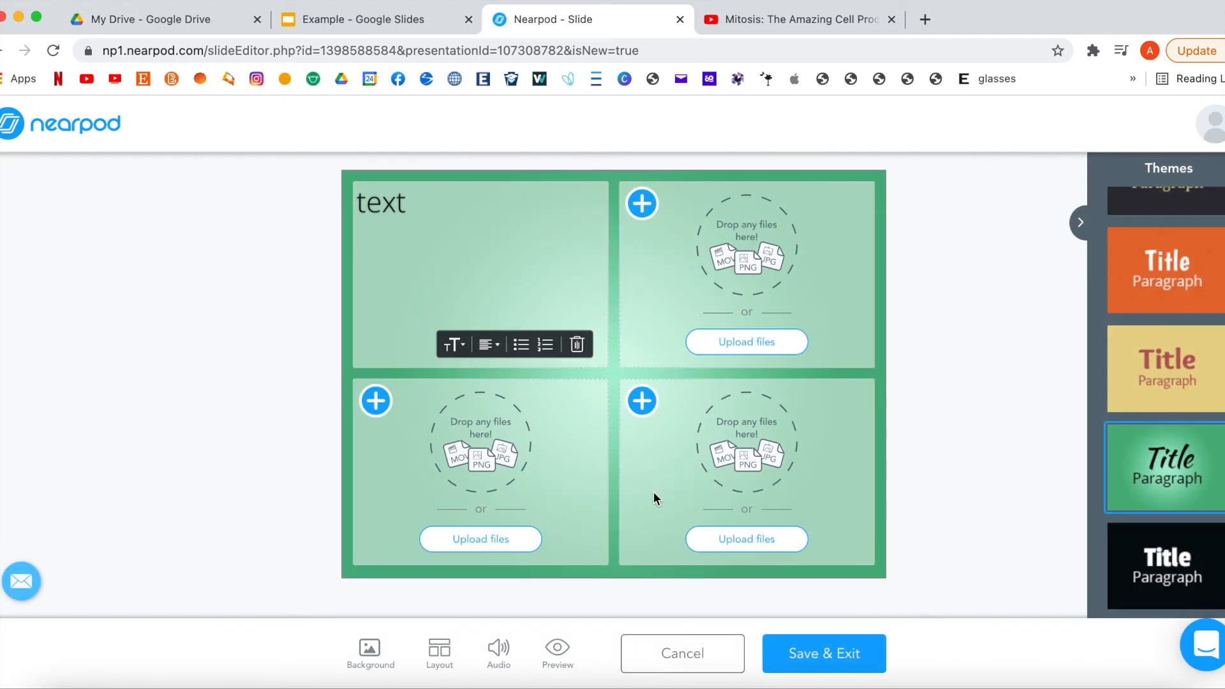
left_click(839, 666)
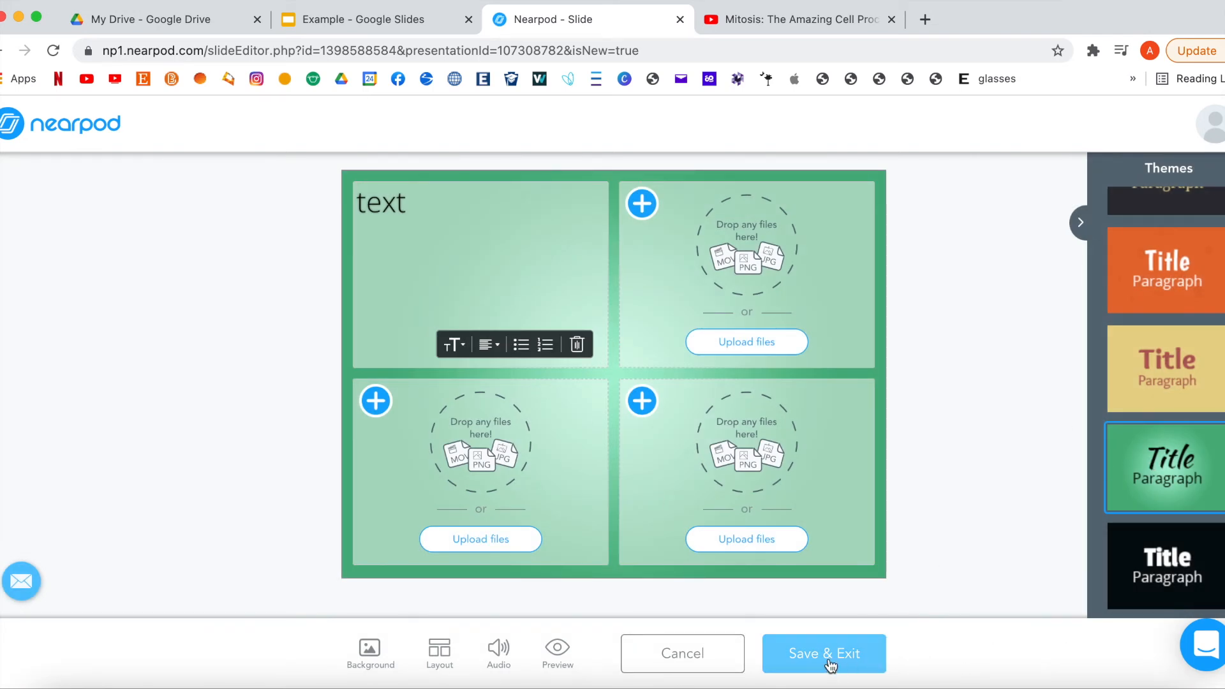
left_click(834, 666)
left_click(695, 324)
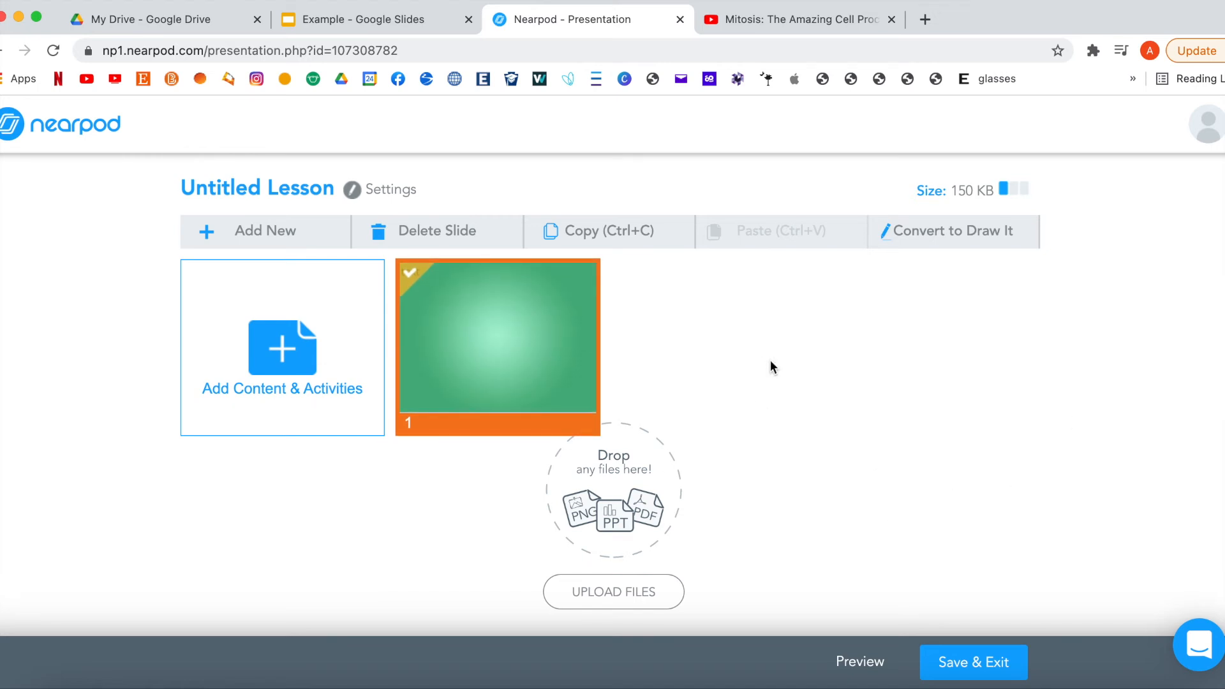
Start a Web Content slide and find the yourgenome.org page "What is mitosis?" through a web search for mitosis
left_click(240, 366)
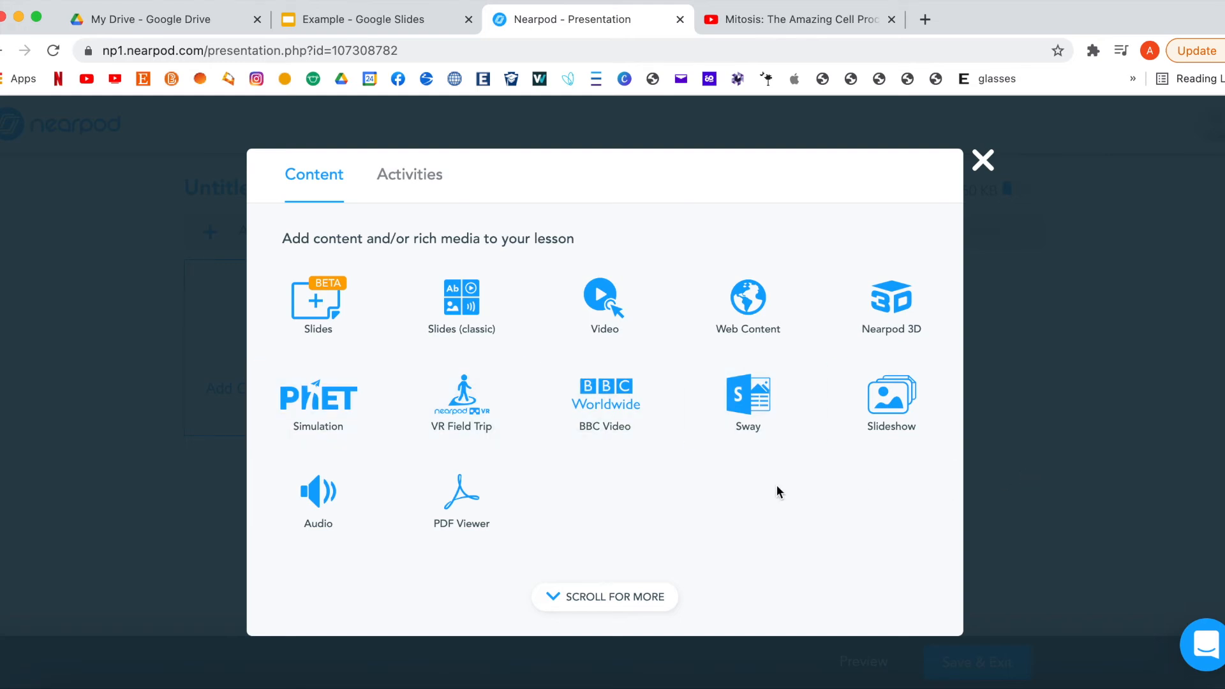
left_click(778, 311)
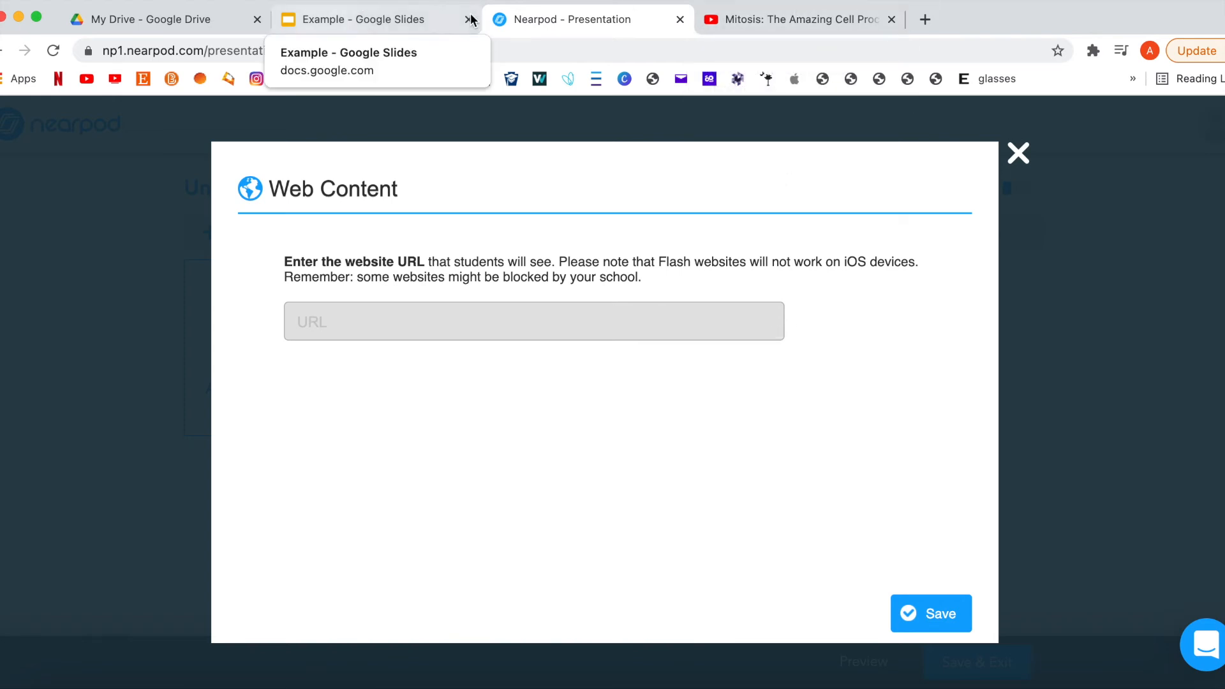
left_click(925, 19)
type("mitoisis")
key("Return")
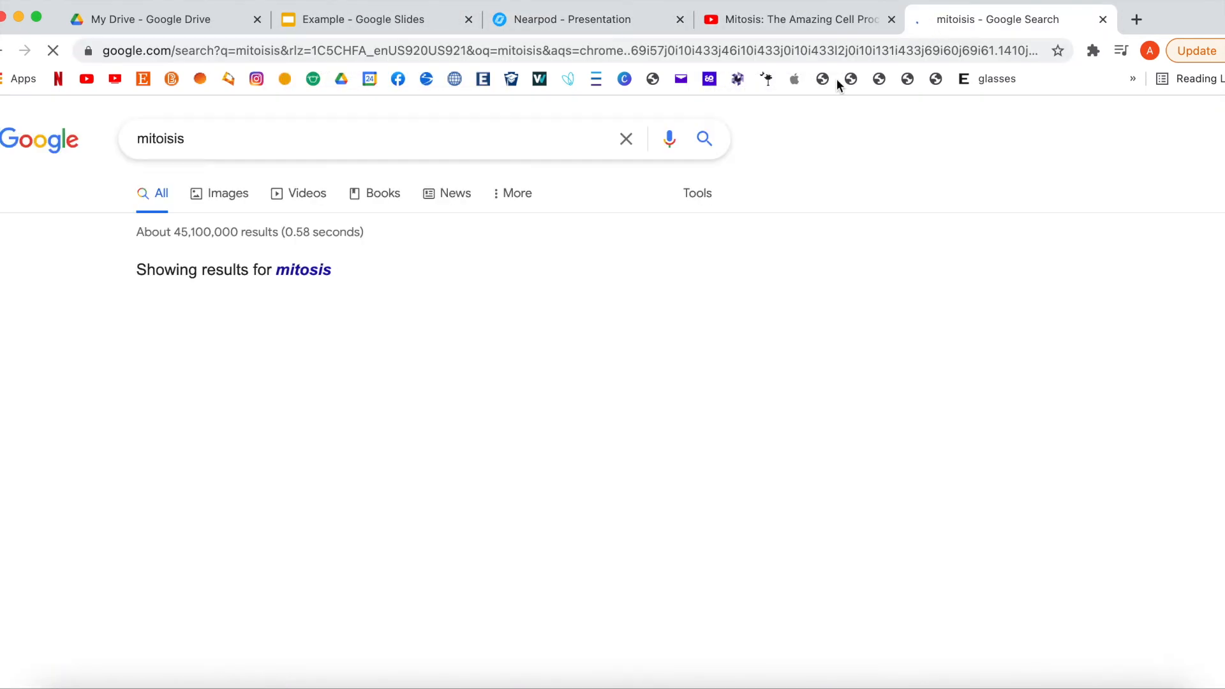
scroll(392, 445, "down", 2)
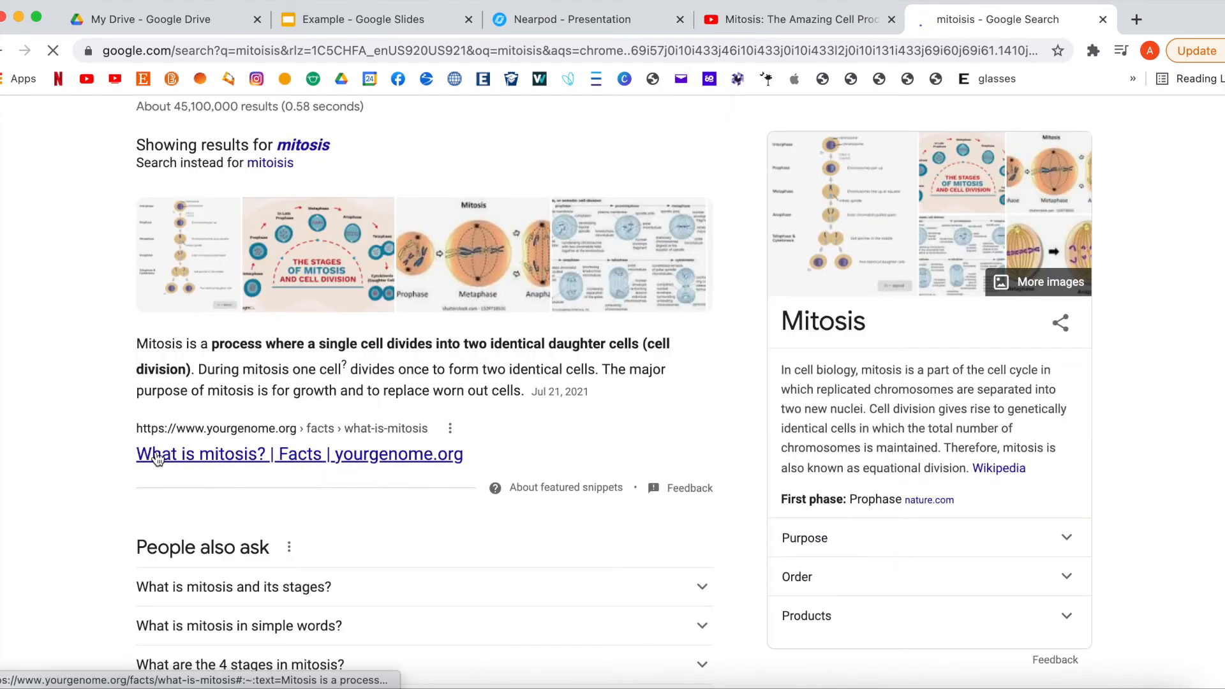
left_click(157, 455)
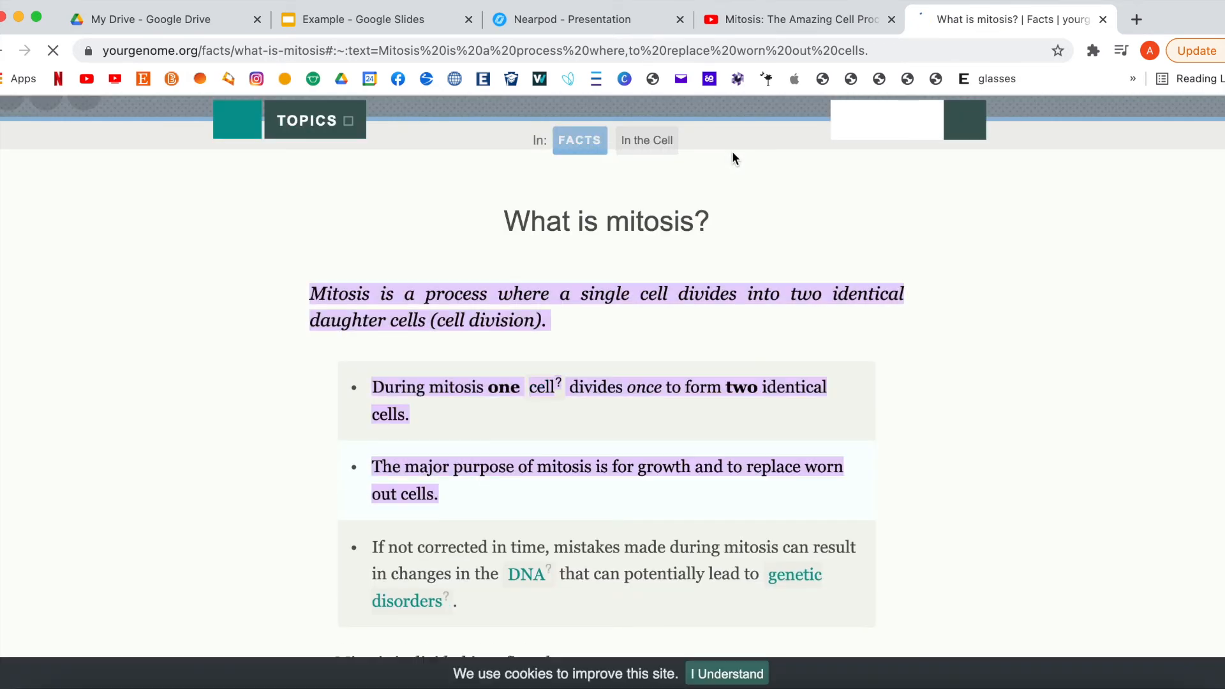
Copy the yourgenome.org page's address into the Web Content URL and save it as a lesson slide
left_click(475, 51)
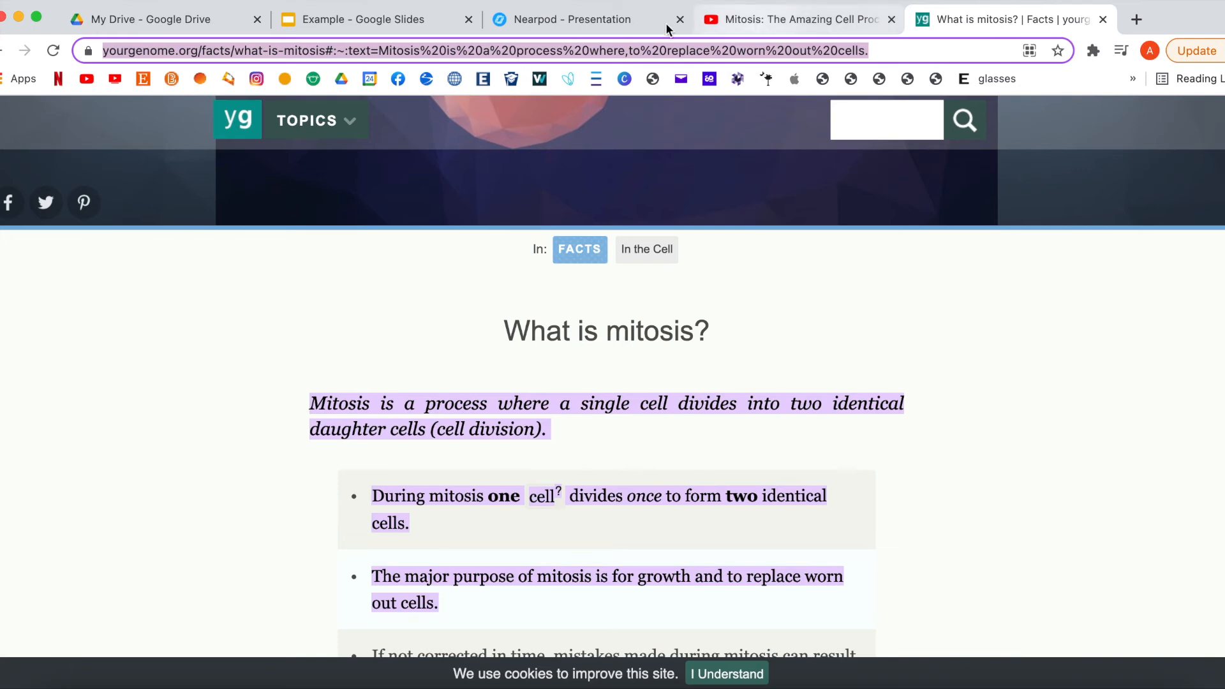
left_click(573, 19)
left_click(585, 331)
type("https://www.yourgenome.org/facts/what-is-mitosis#:~:text=Mitosis%20is%20a%20process%20where,to%20replace%20worn%20out%20cells")
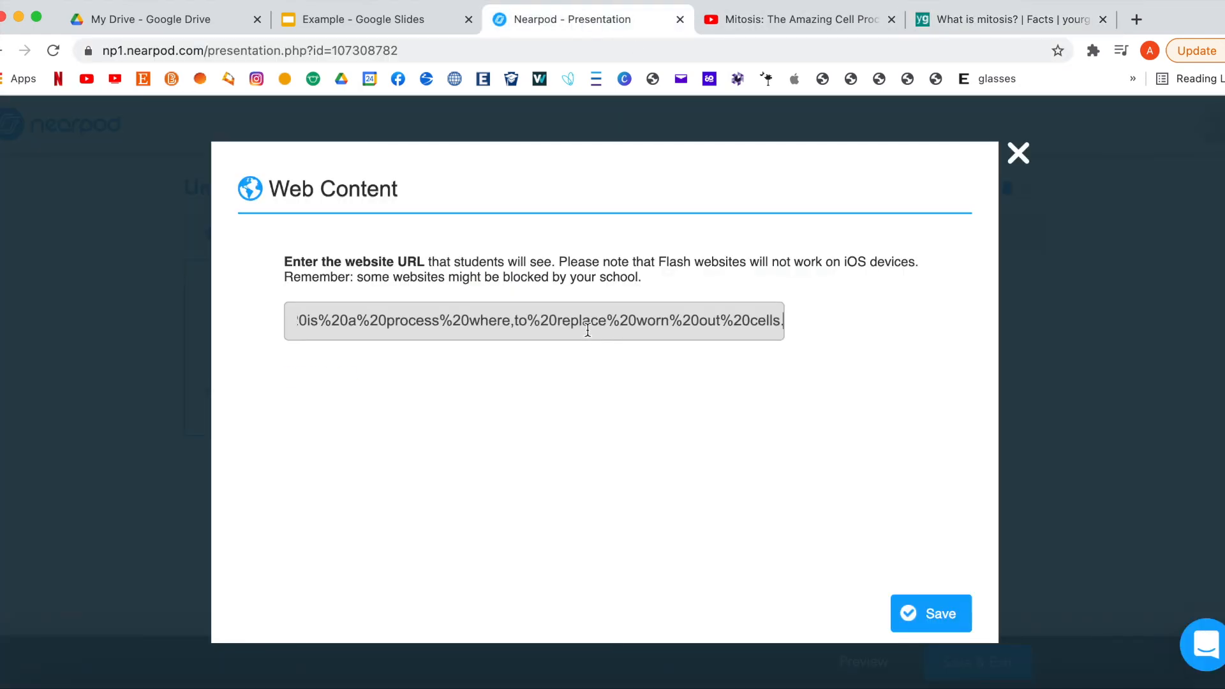
left_click(935, 615)
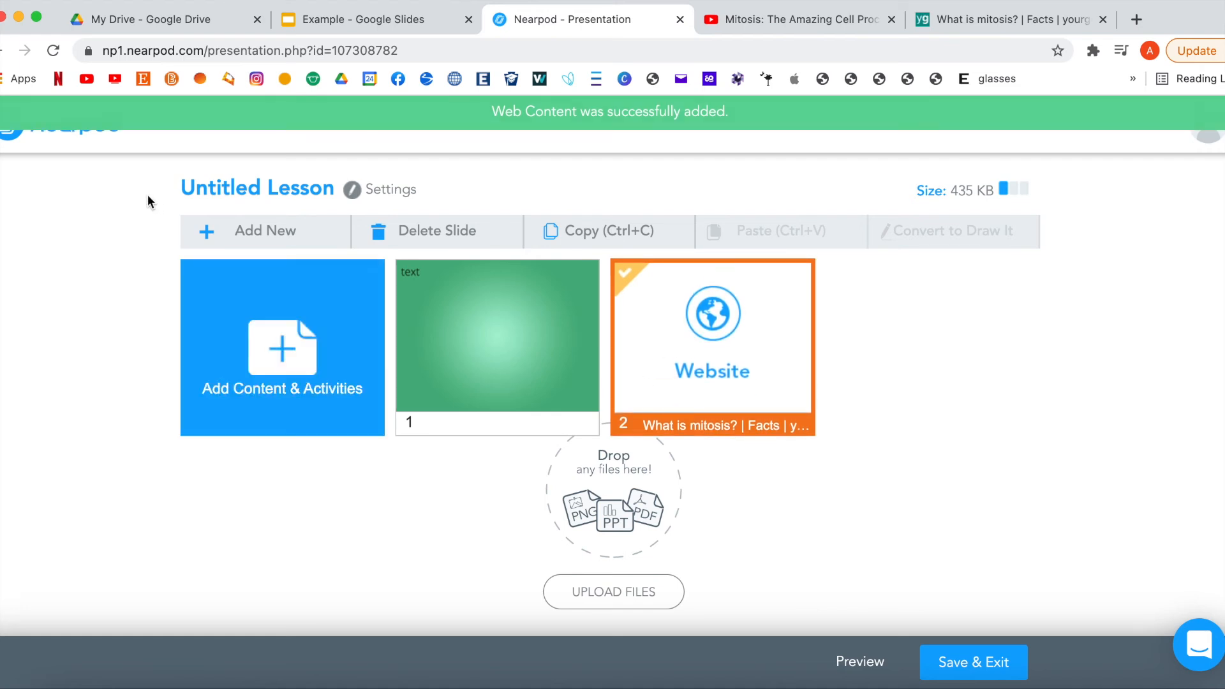
Add the DNA model from the Microscopic category of Nearpod 3D to the lesson, looking over the category's other models
left_click(234, 232)
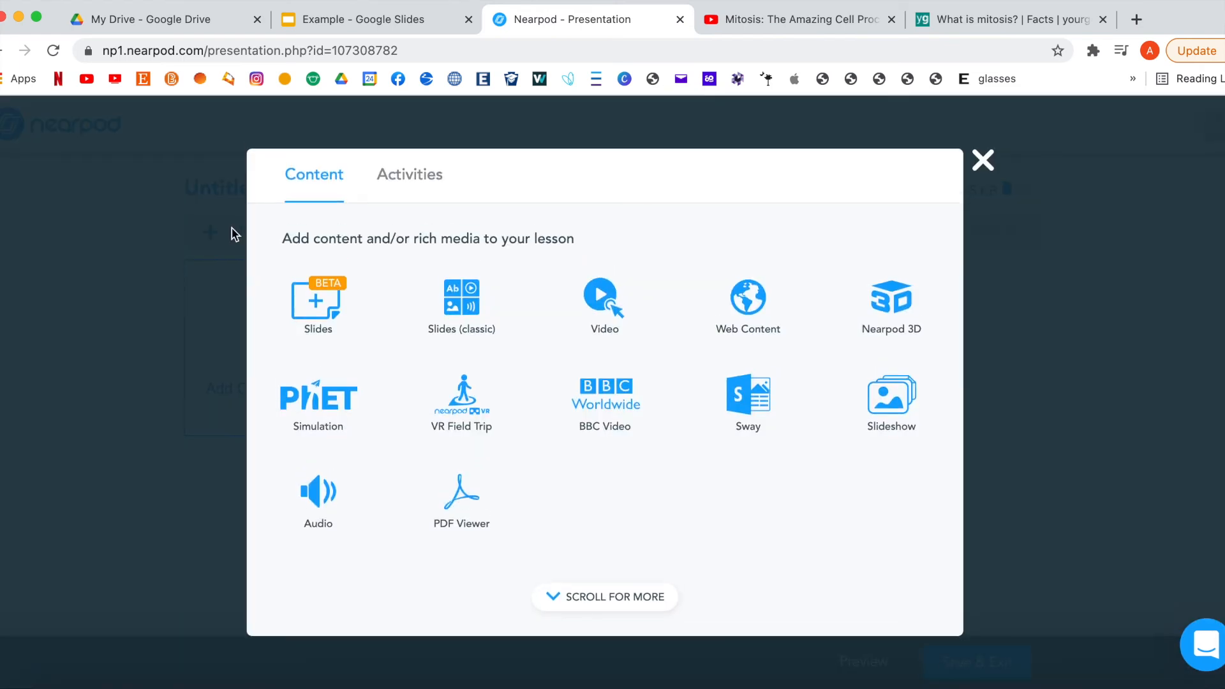
left_click(924, 317)
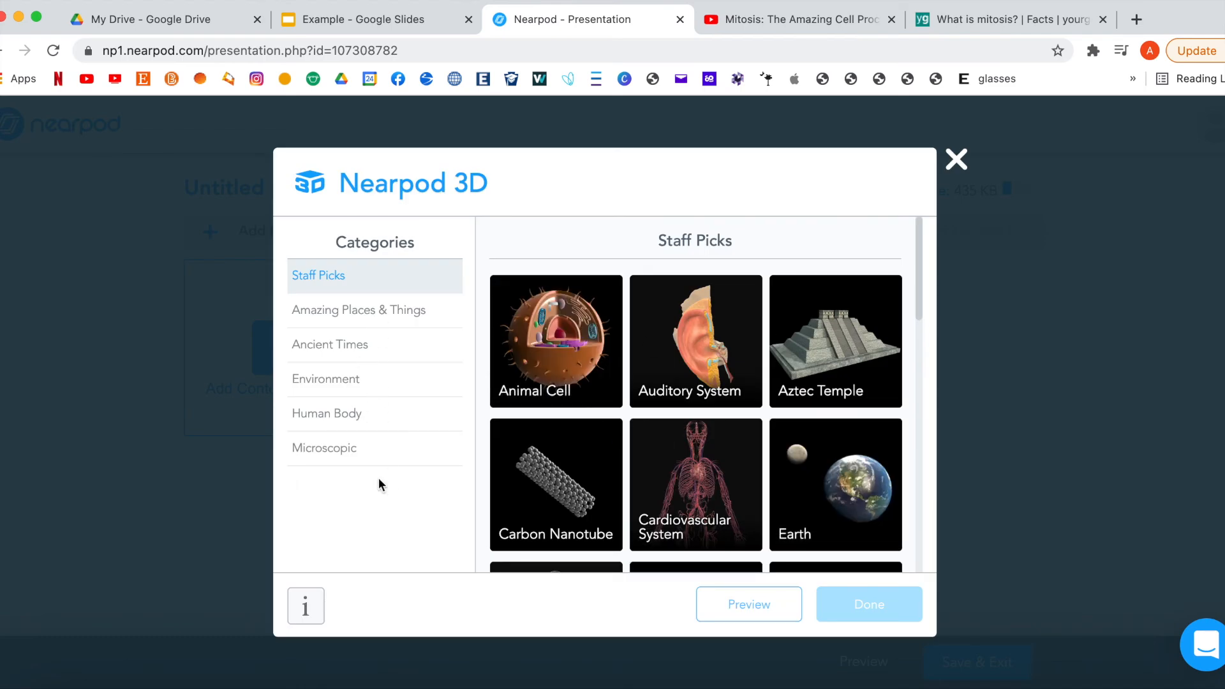
left_click(345, 456)
scroll(733, 452, "down", 3)
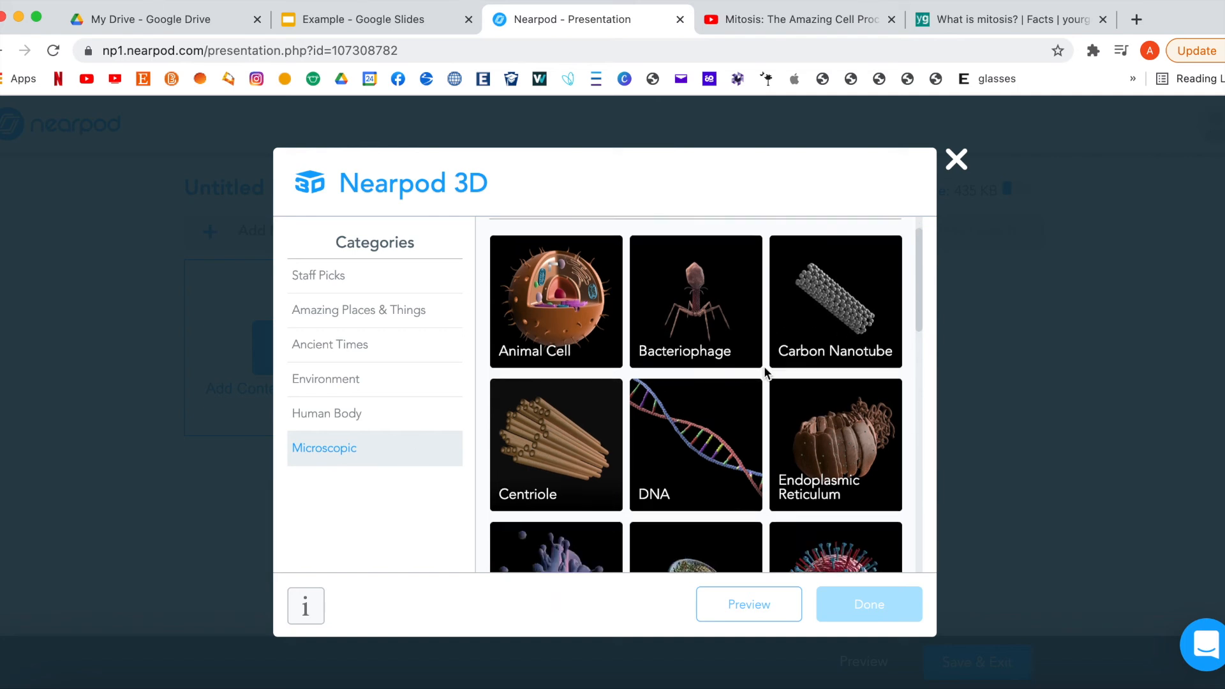
left_click(660, 319)
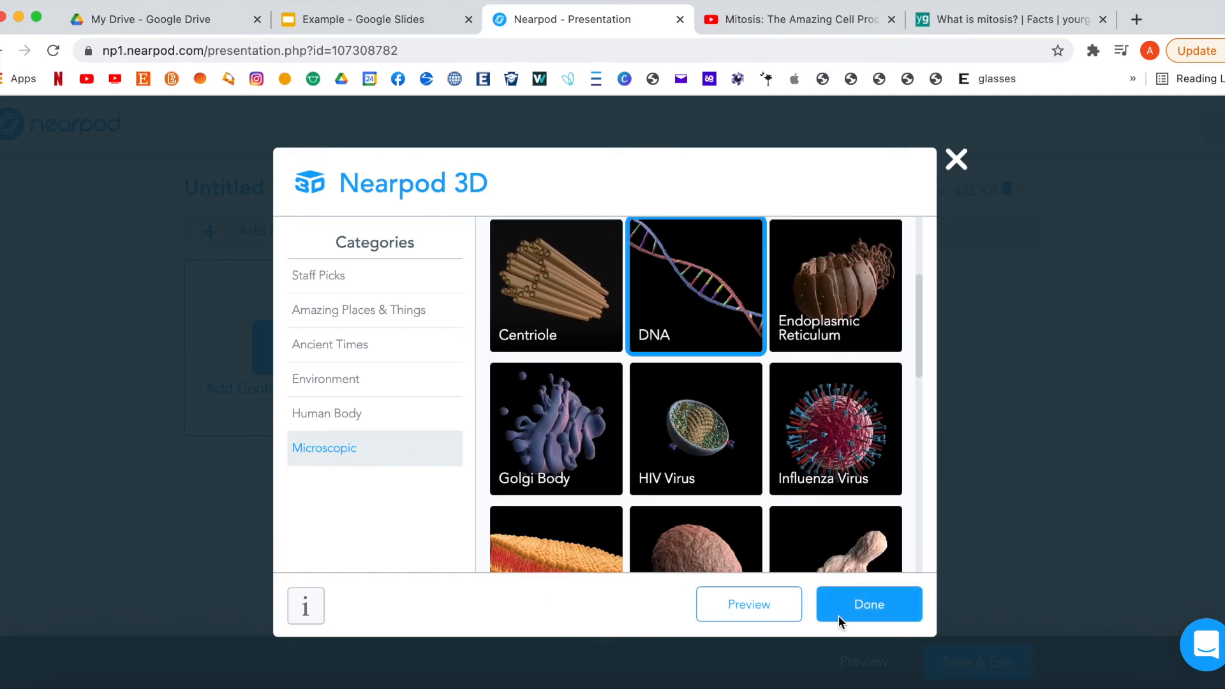
scroll(715, 338, "down", 8)
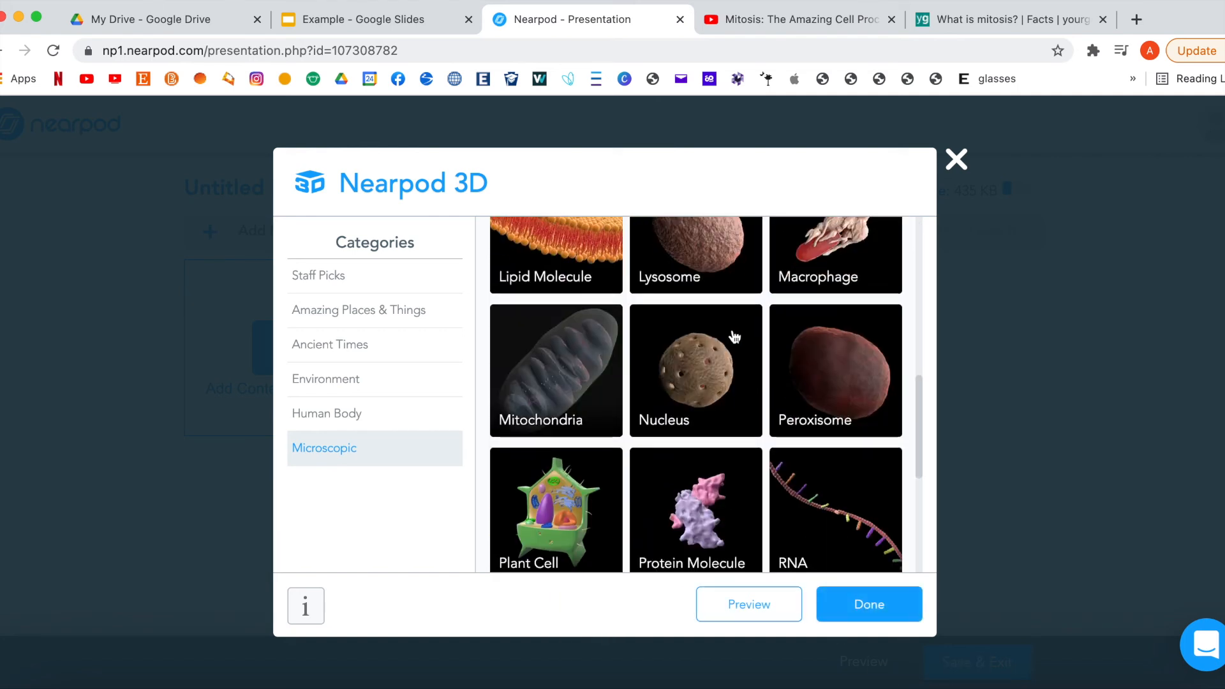
scroll(820, 361, "down", 2)
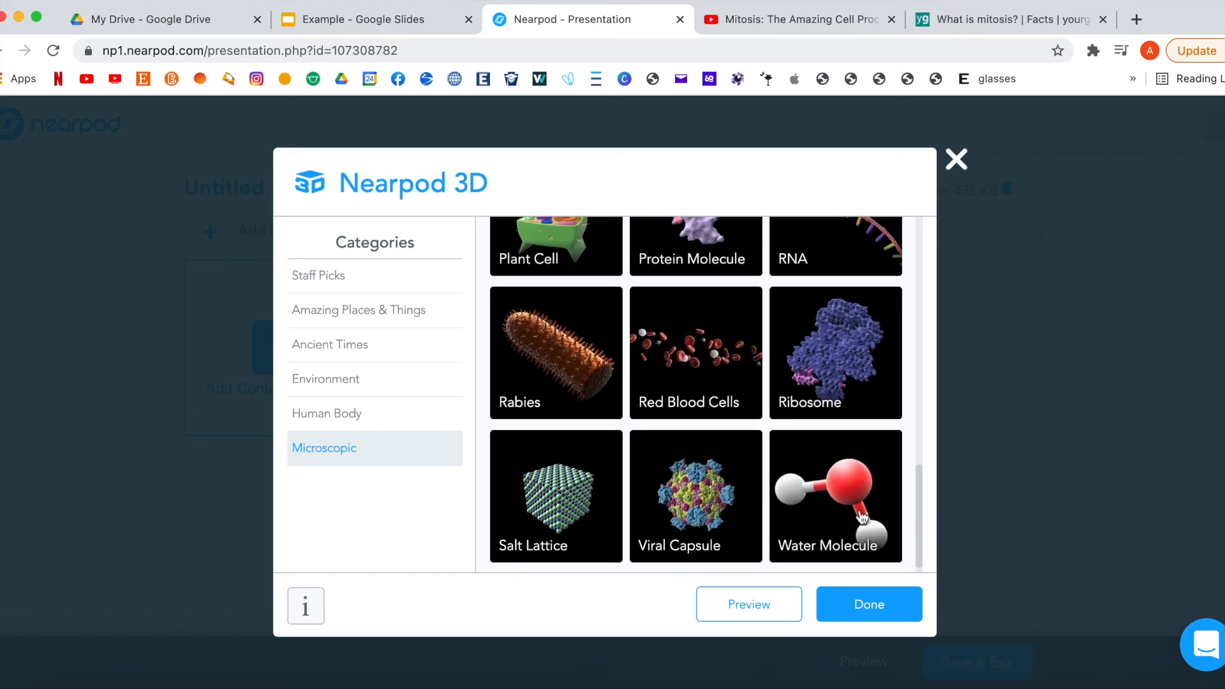
left_click(890, 605)
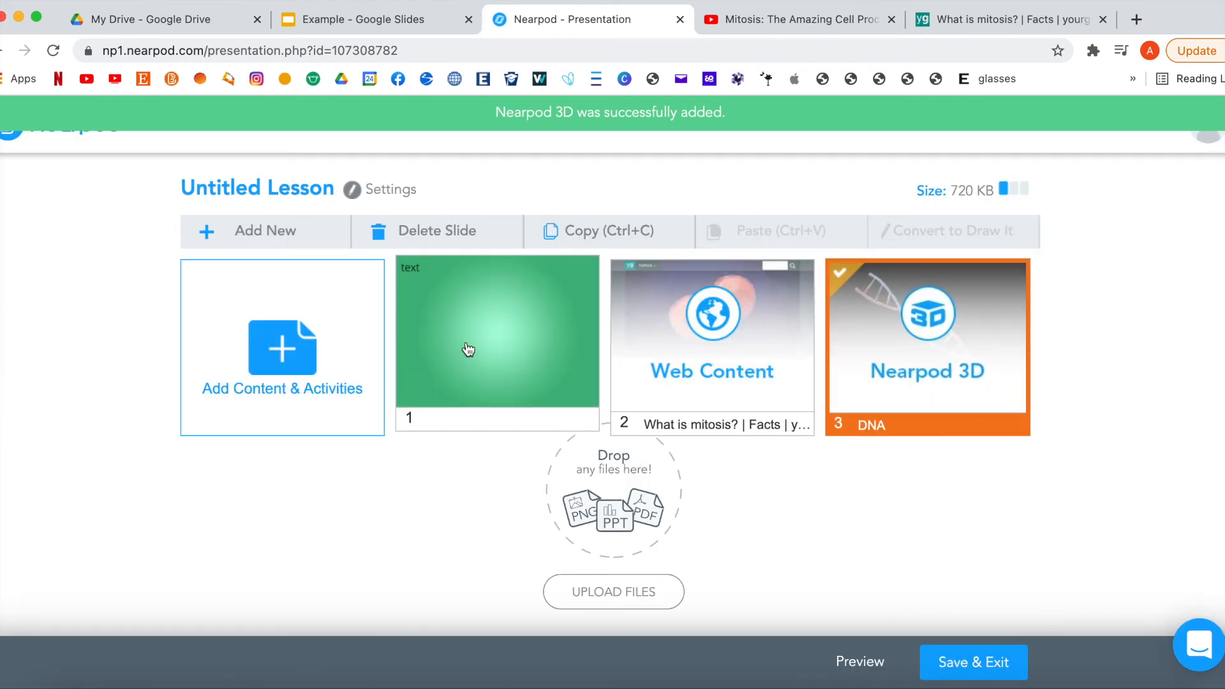
Convert the green text slide to a Draw It activity, keeping a copy of the original slide
left_click(504, 377)
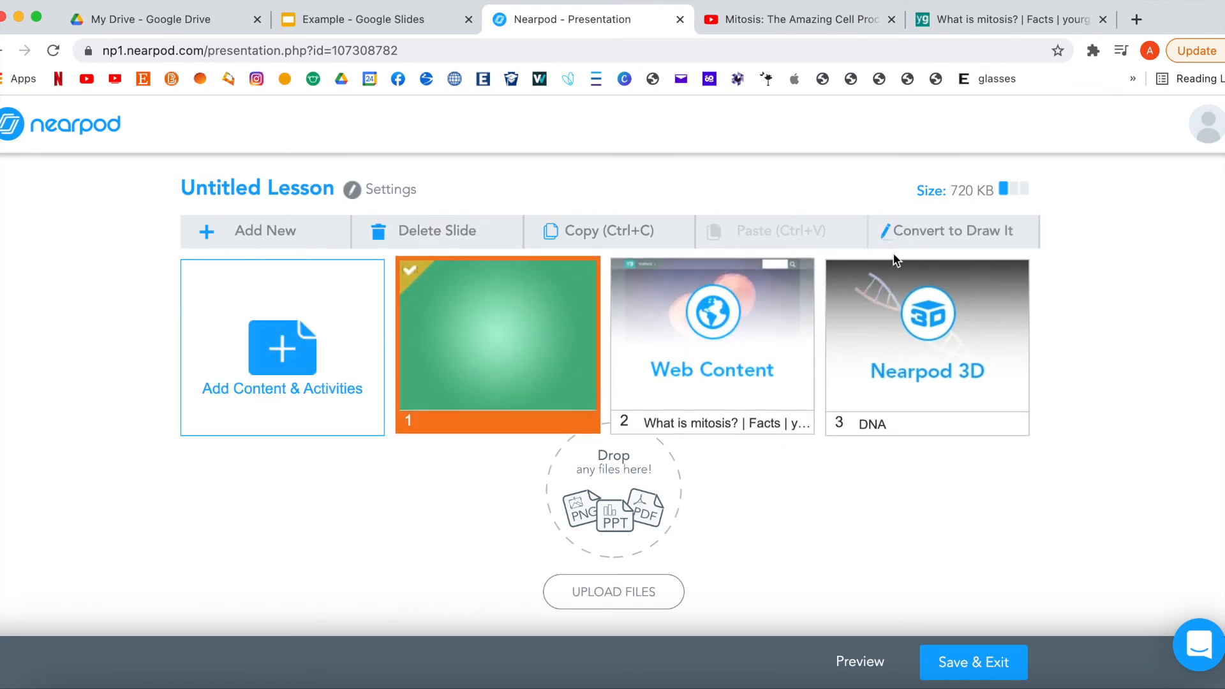
left_click(924, 232)
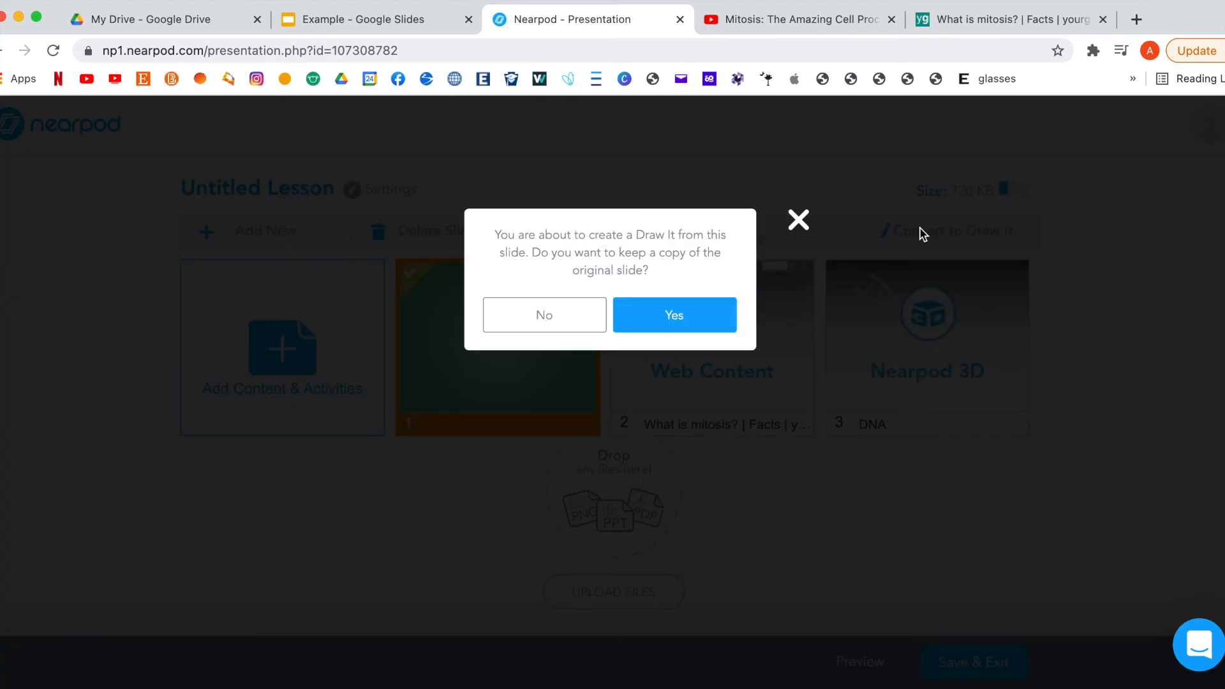
left_click(675, 317)
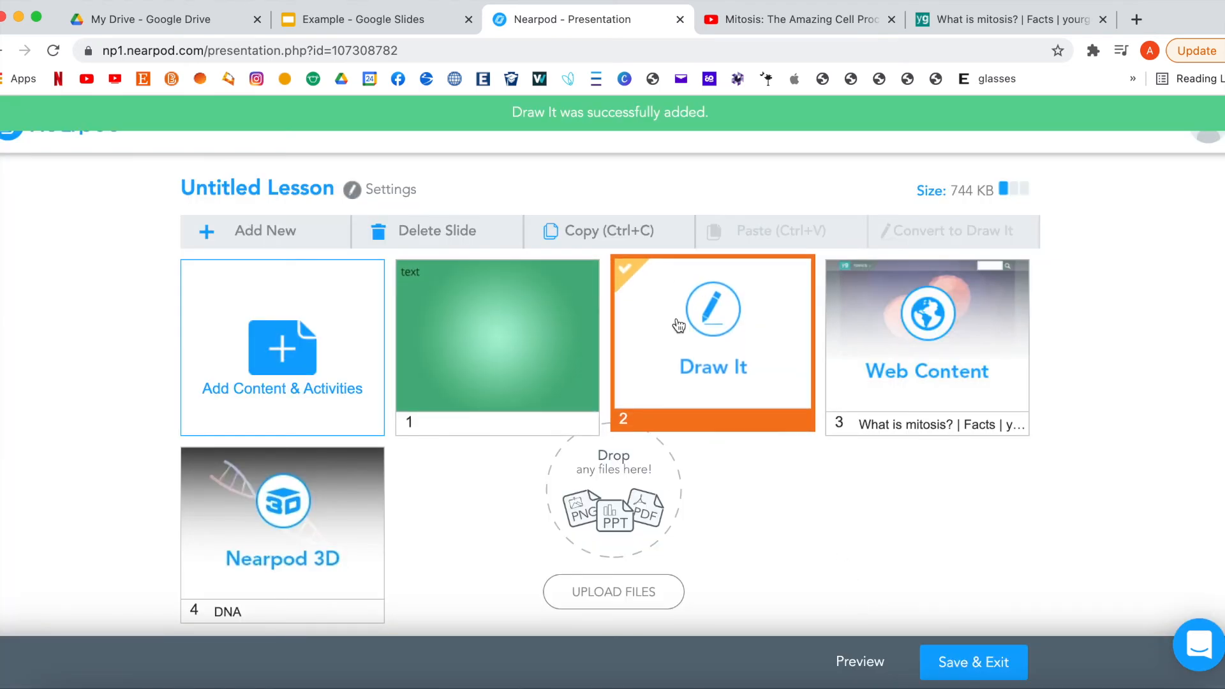
Preview the lesson as a student from the Draw It slide through the DNA model, opening and reading the web page on the mitosis slide
left_click(858, 665)
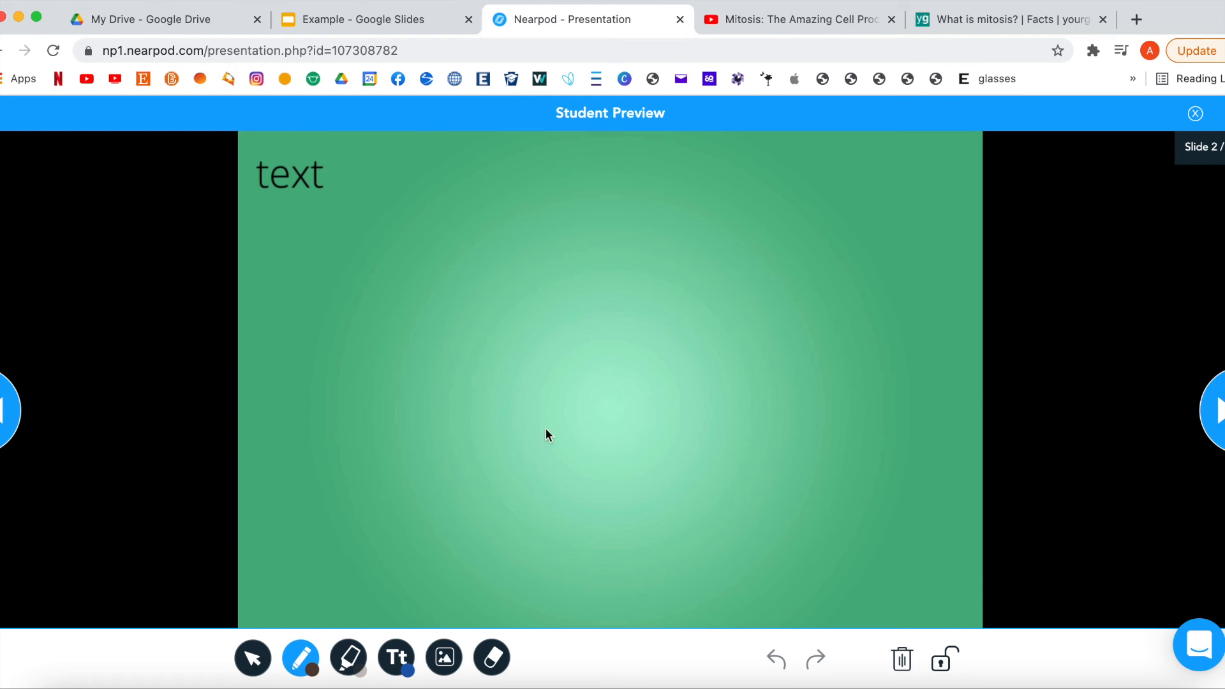
left_click(1220, 418)
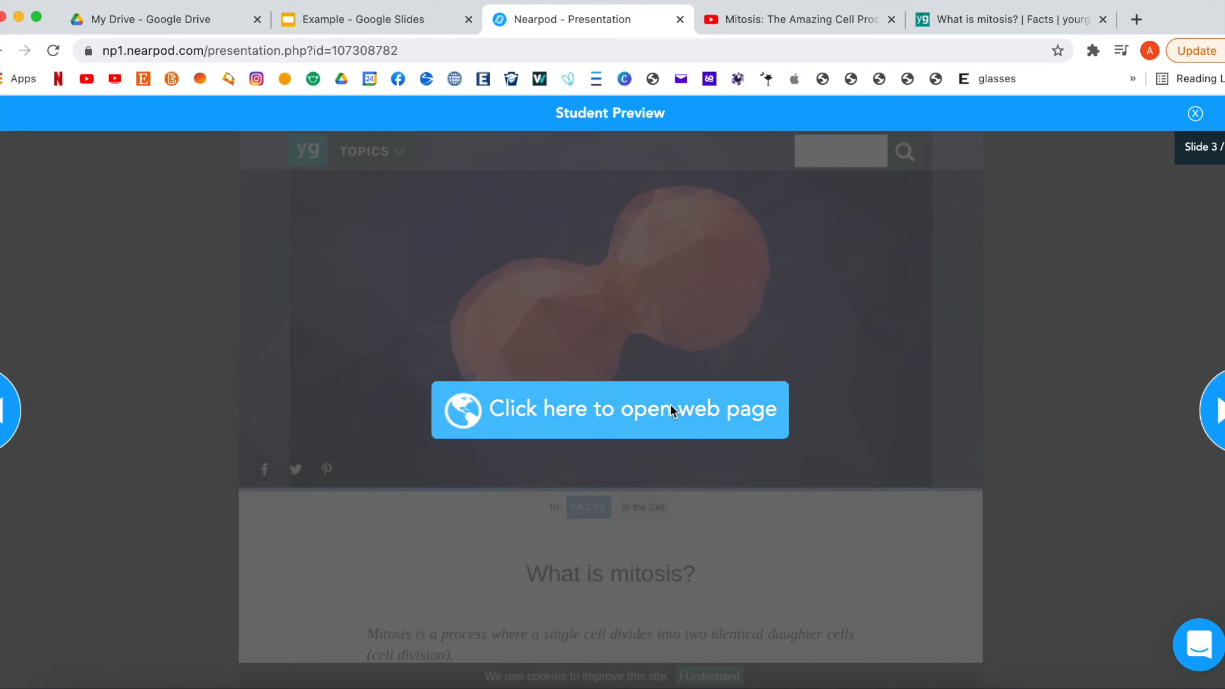
left_click(670, 408)
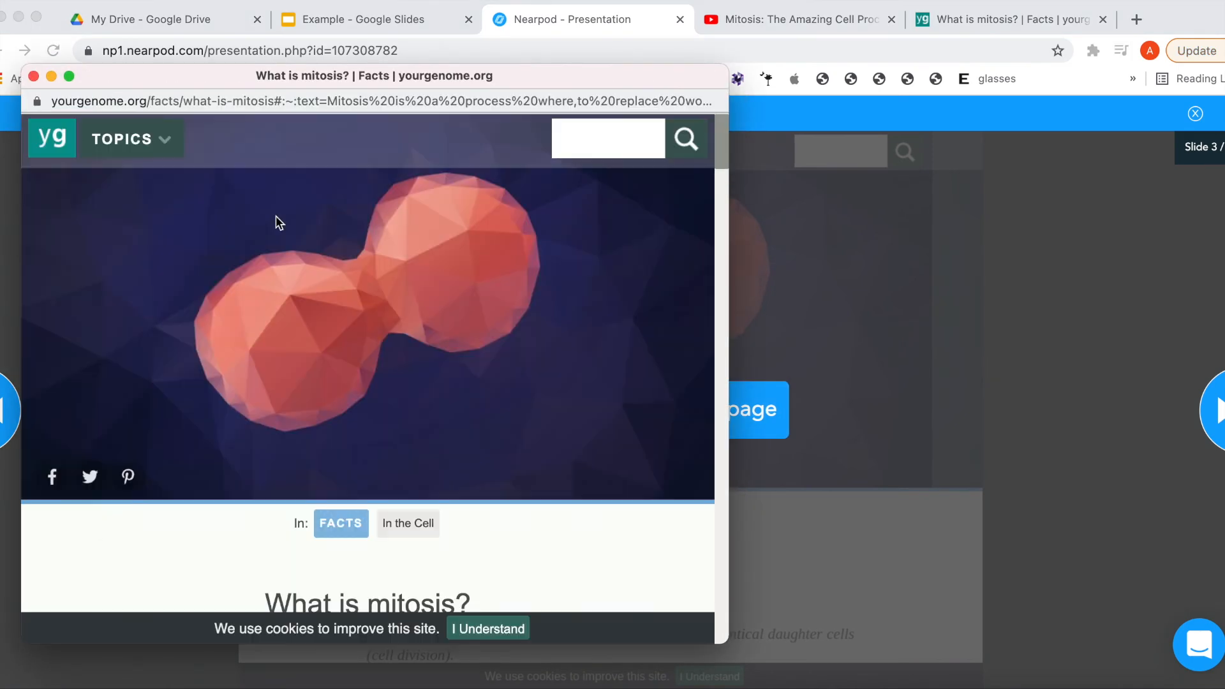
scroll(448, 325, "down", 15)
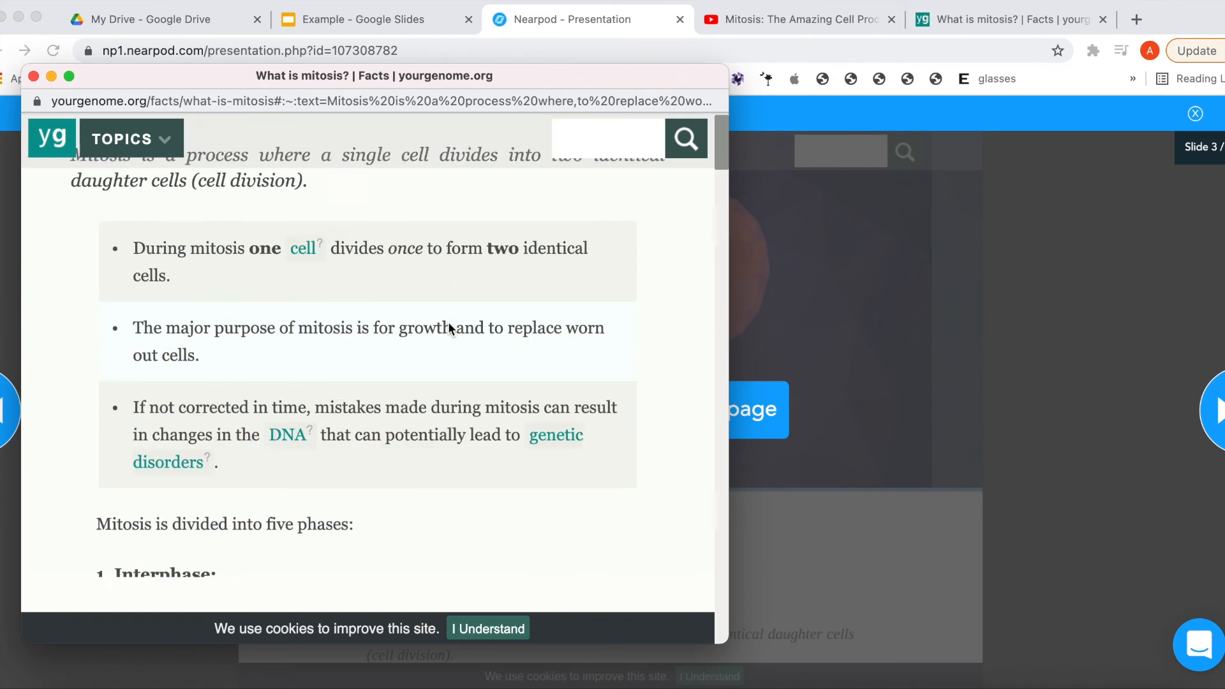
scroll(448, 327, "down", 10)
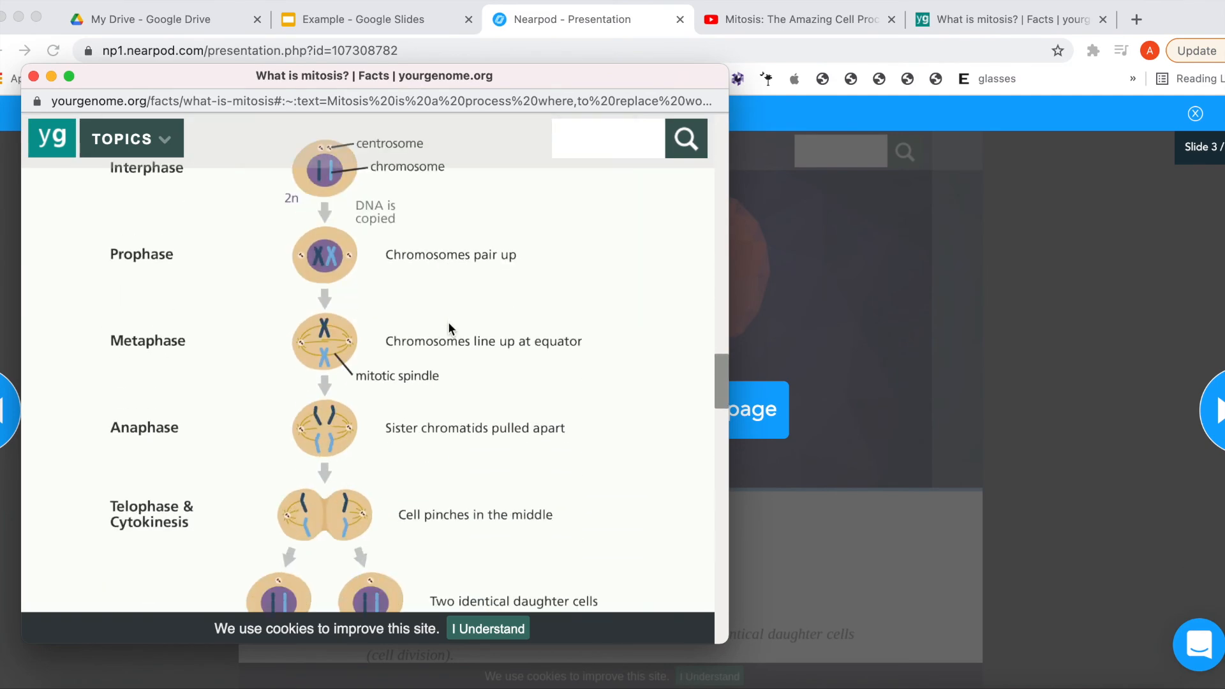
left_click(36, 77)
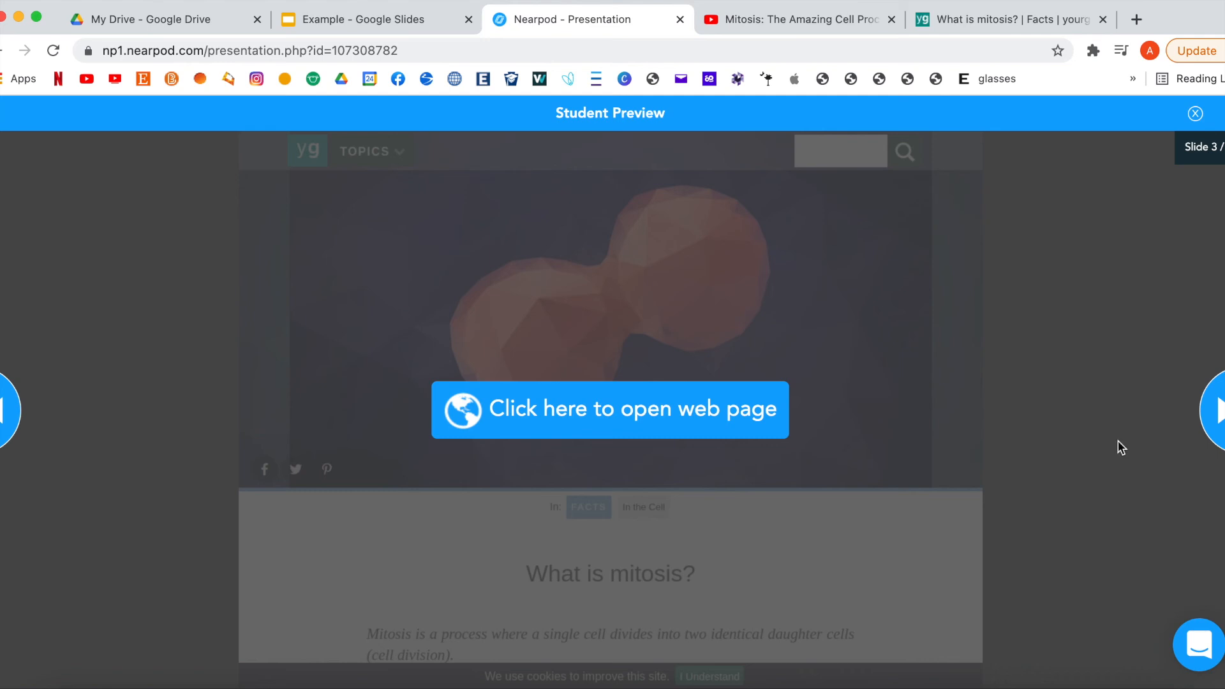
left_click(1215, 421)
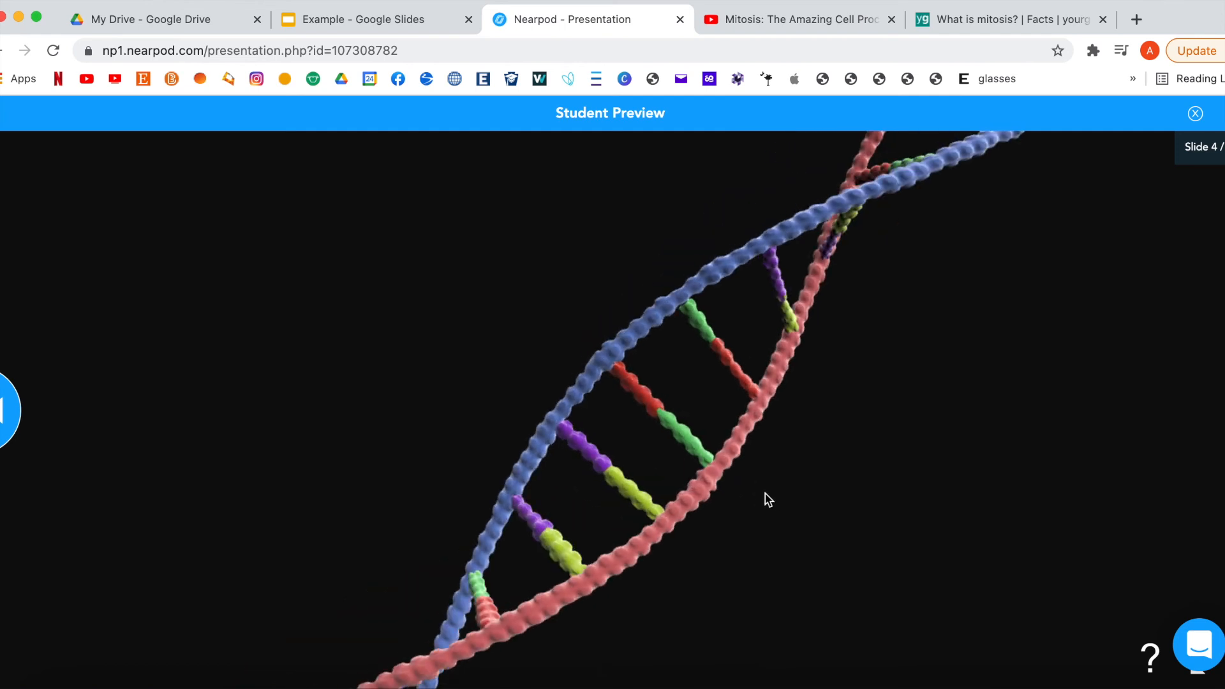
left_click(1197, 115)
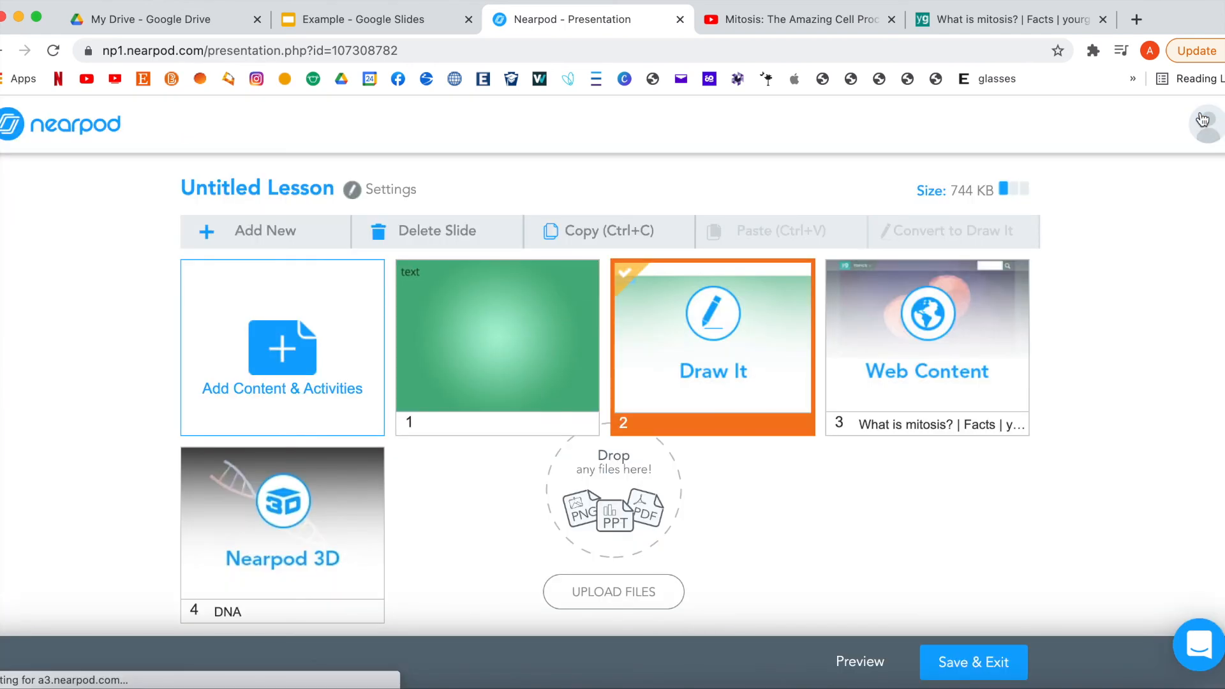
Save the untitled four-slide lesson and exit the lesson editor
scroll(894, 347, "down", 2)
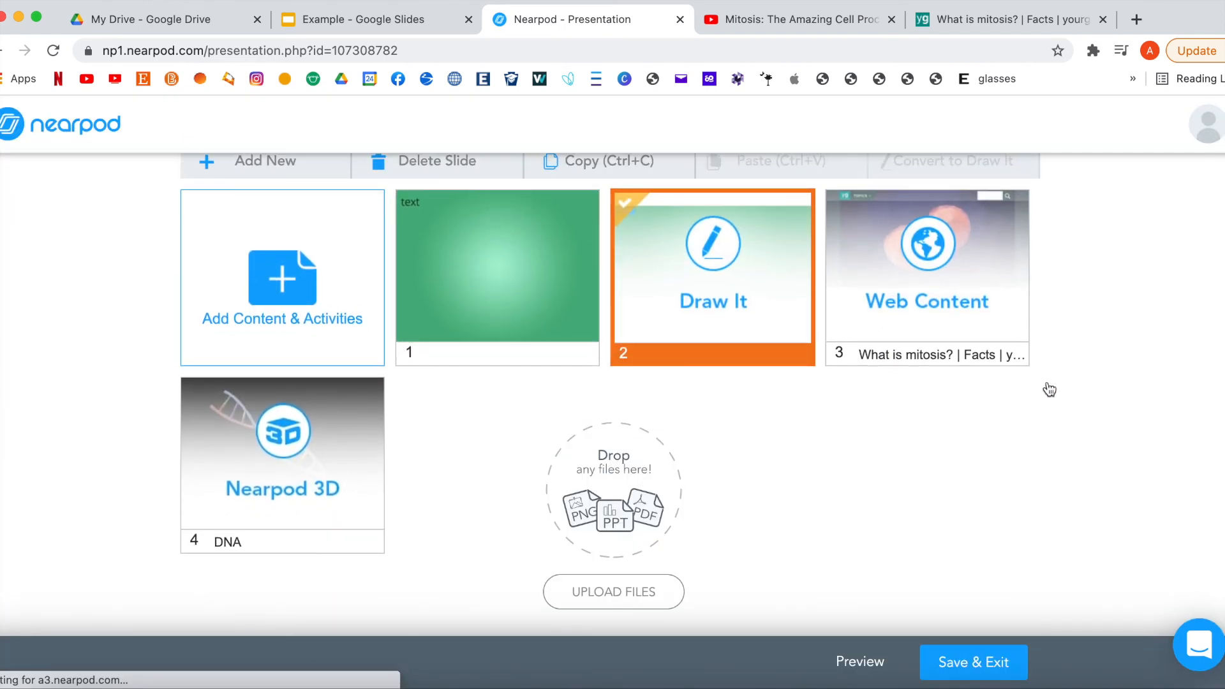
left_click(1001, 659)
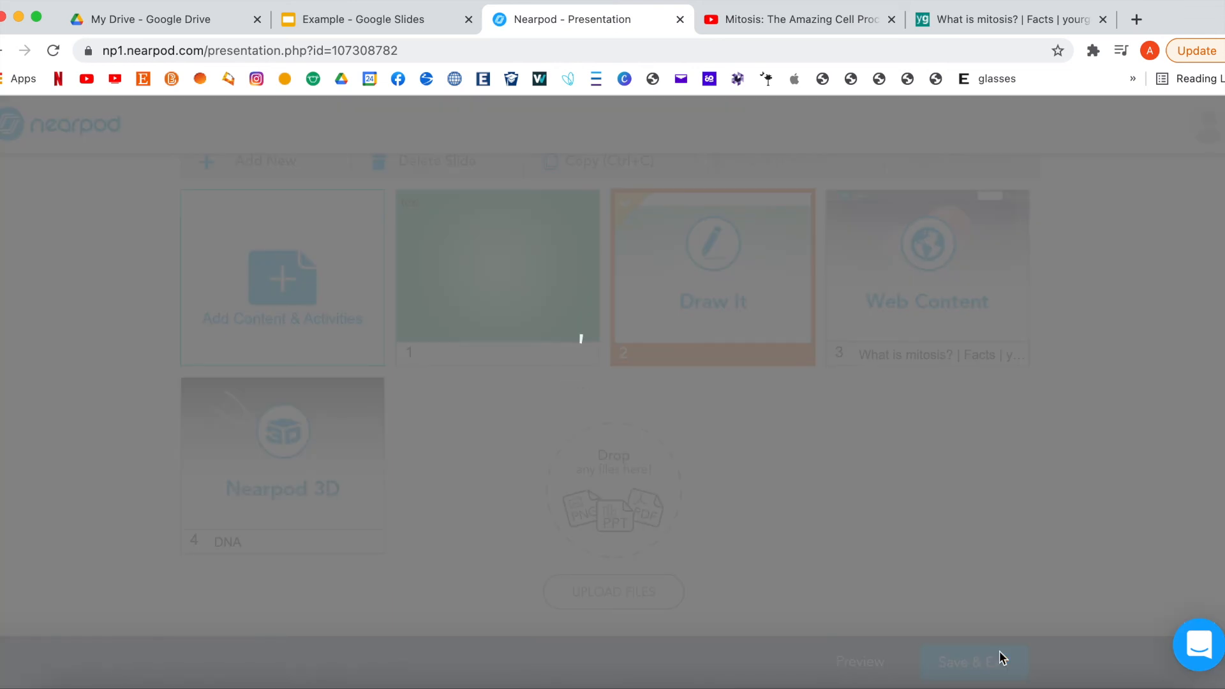